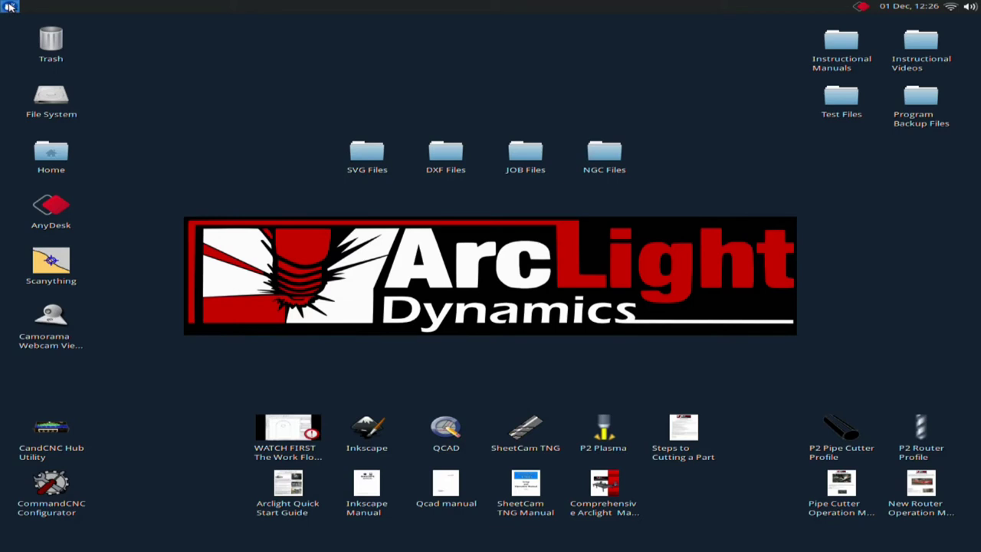
Step: Open the Whisker applications menu from the top-left corner of the Xfce panel
{"action": "left_click", "coordinate": [10, 7]}
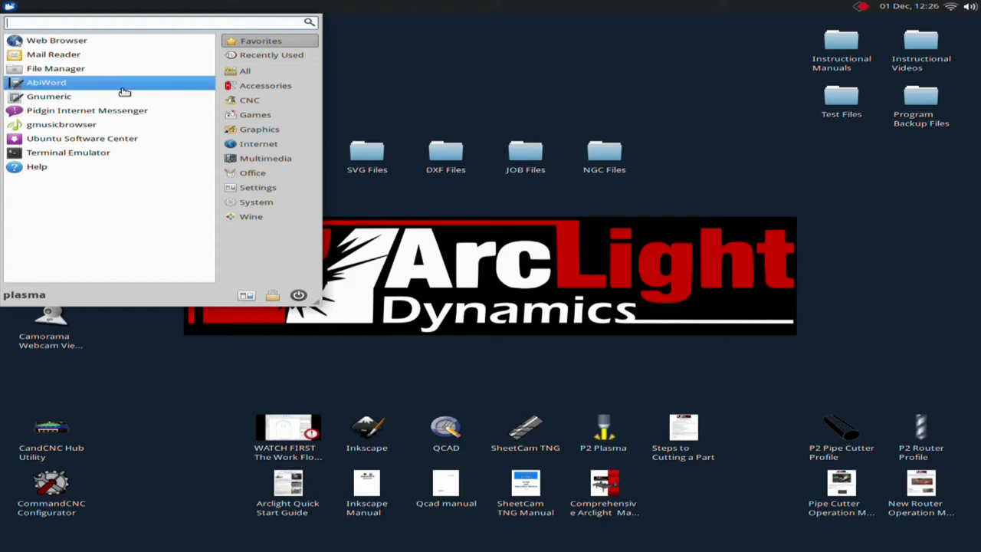
Step: Bring up the Log Out dialog from the menu and cancel it to stay logged in
{"action": "left_click", "coordinate": [298, 296]}
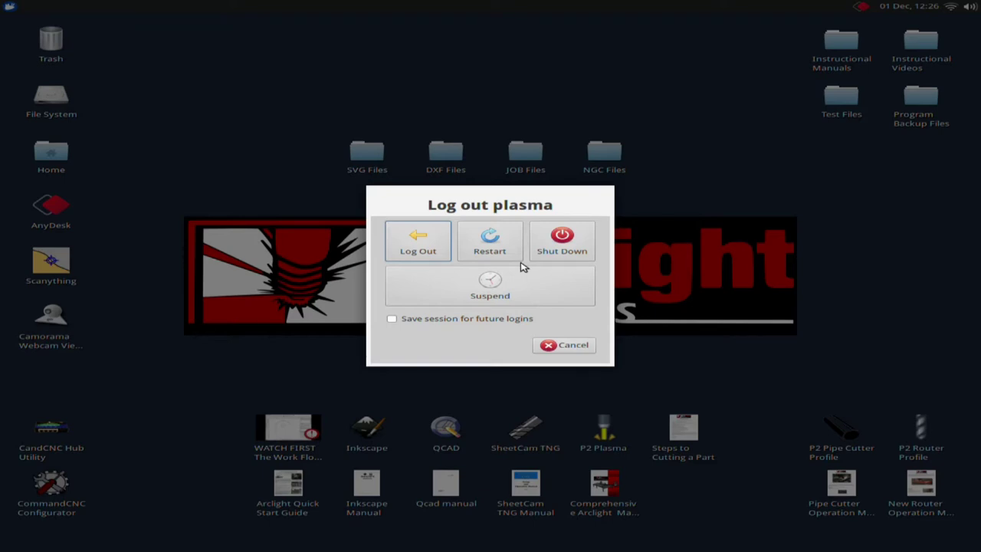
{"action": "left_click", "coordinate": [571, 350]}
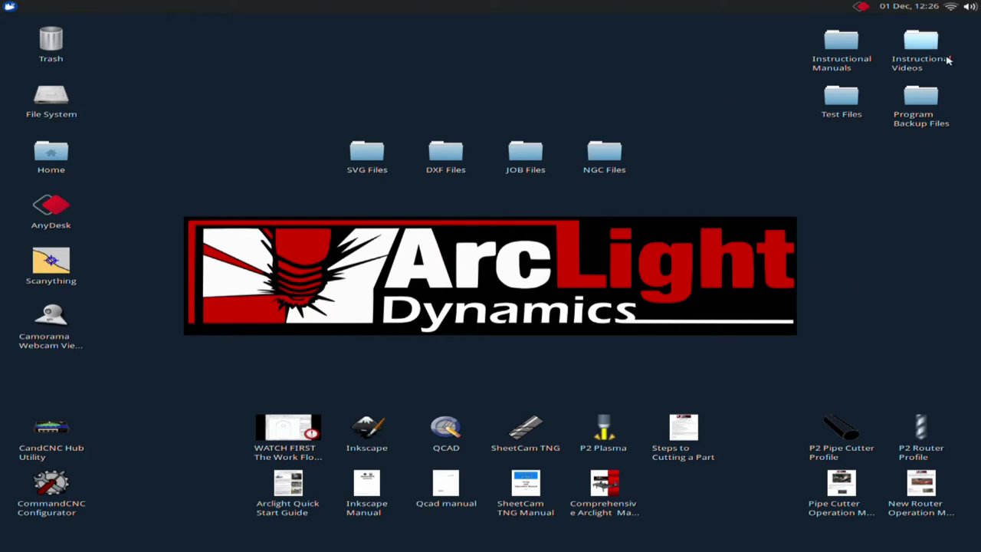
Step: Launch CommandCNC P2 Plasma from its desktop icon, leaving it at Ready For Homing
{"action": "mouse_move", "coordinate": [937, 63]}
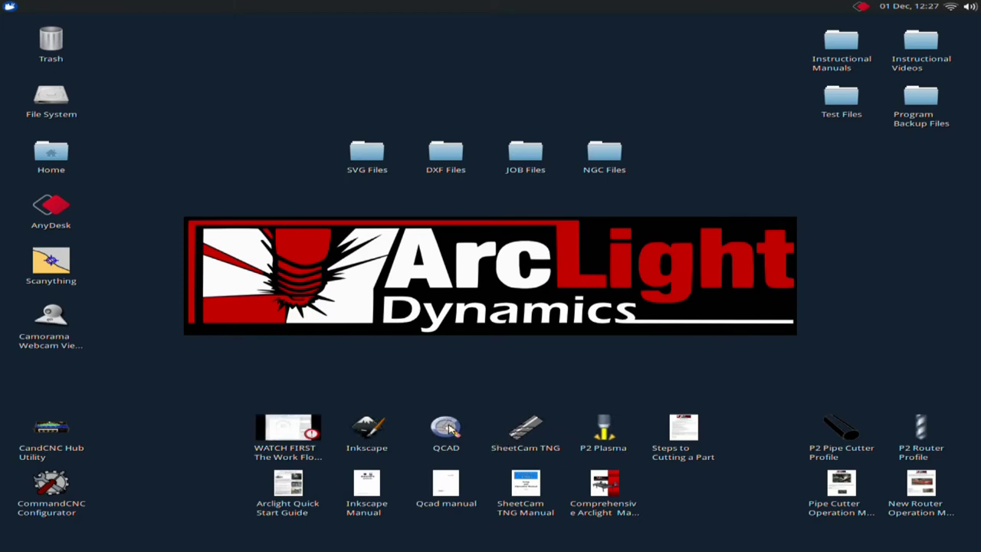
{"action": "mouse_move", "coordinate": [434, 426]}
{"action": "double_click", "coordinate": [611, 434]}
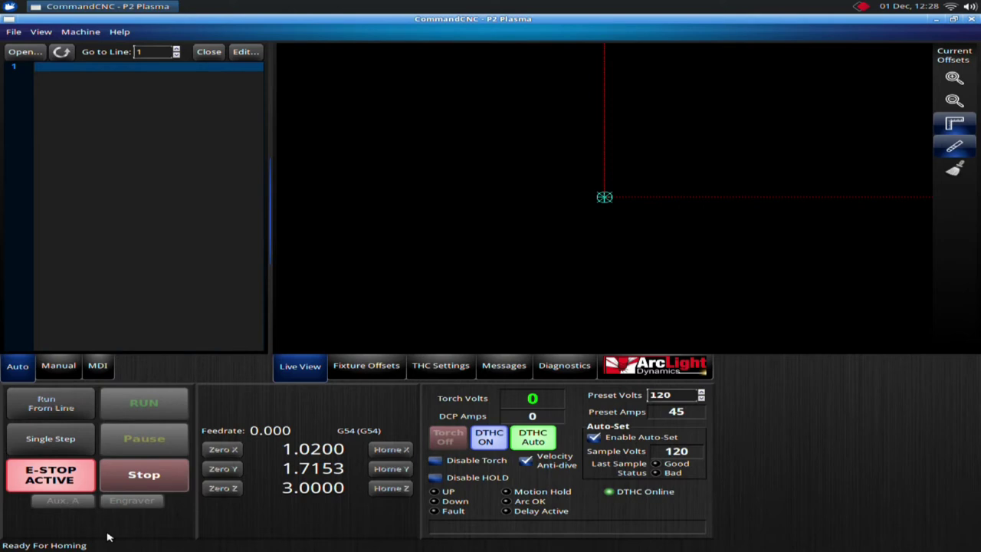
Step: Release the E-STOP ACTIVE button, then re-engage the emergency stop with F1
{"action": "left_click", "coordinate": [66, 480]}
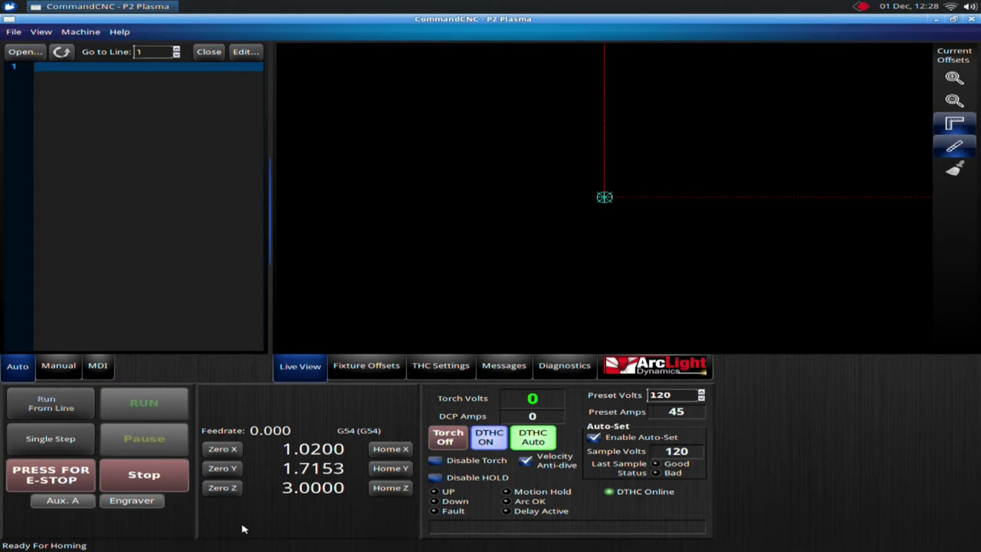
{"action": "key", "text": "F1"}
Step: Switch CommandCNC to the Manual tab showing load material, touch-off and jog controls
{"action": "left_click", "coordinate": [66, 368]}
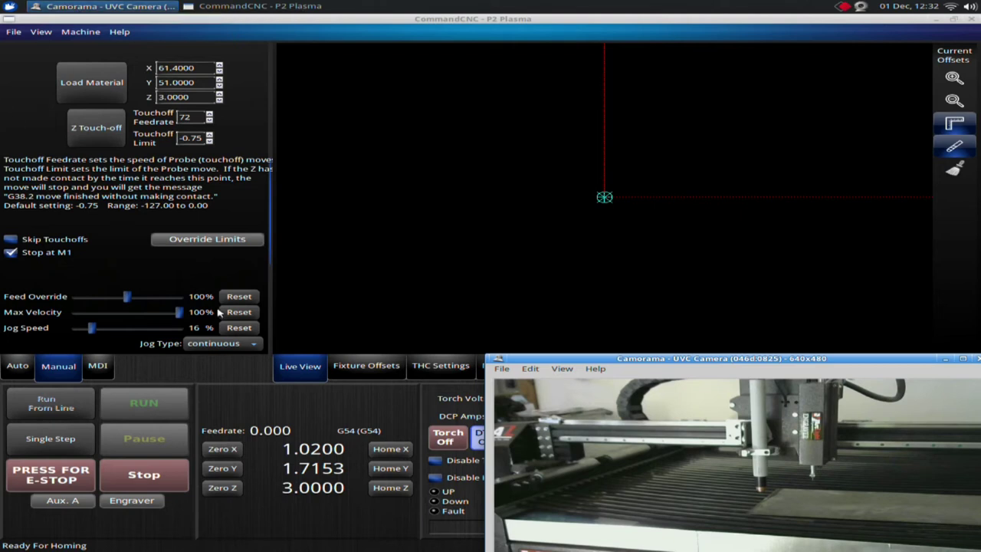
Step: Focus CommandCNC and jog the torch back and forth in Y and X, then raise and lower Z
{"action": "left_click", "coordinate": [346, 402]}
{"action": "key", "text": "Up"}
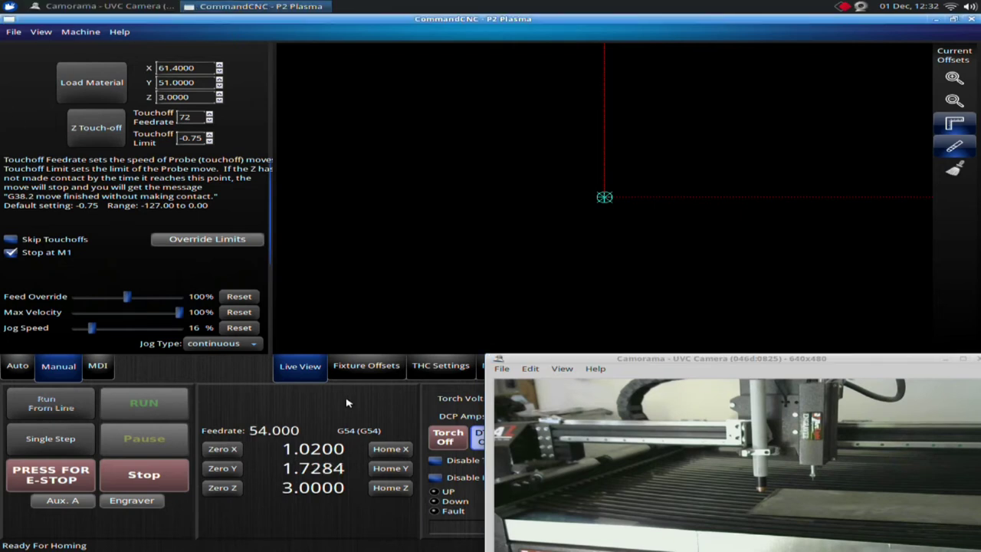
{"action": "key", "text": "Down"}
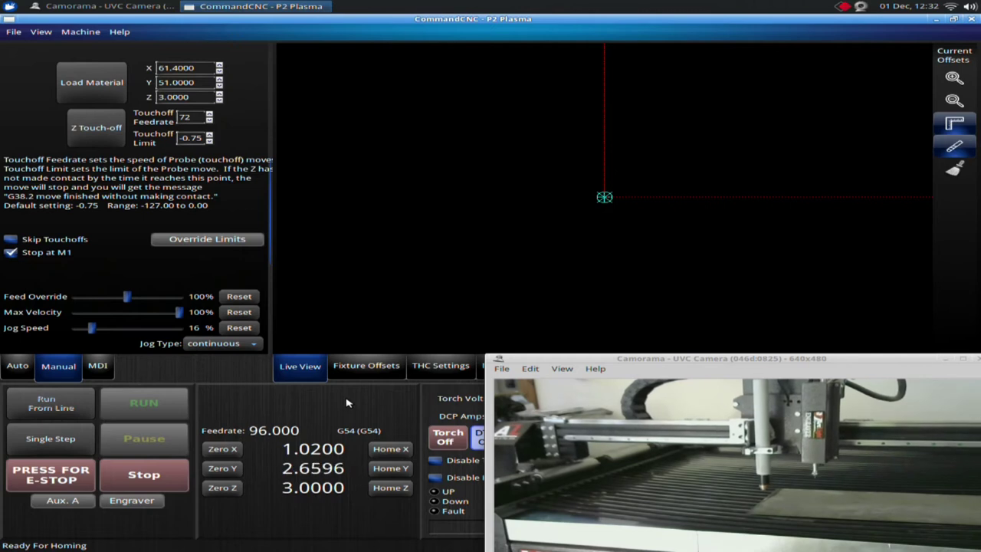
{"action": "key", "text": "Up"}
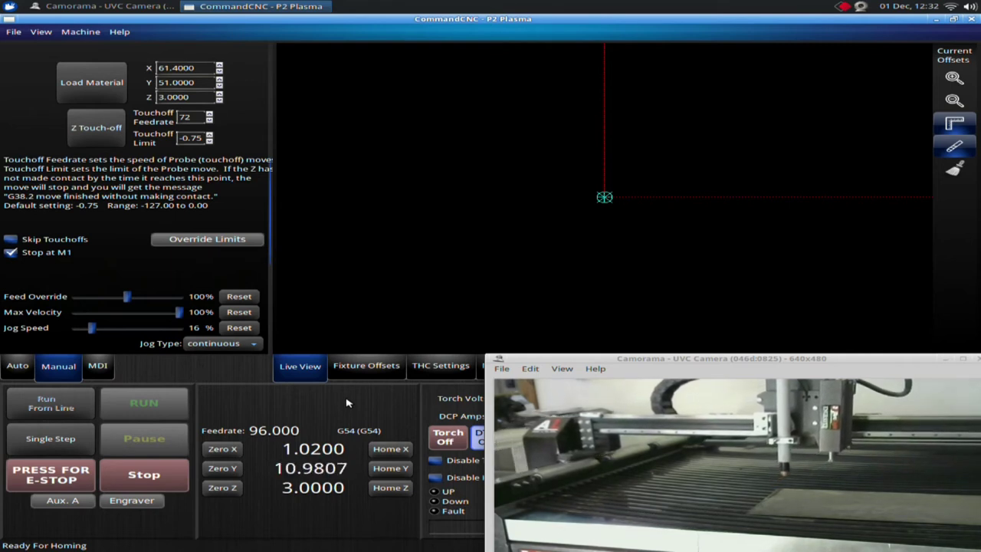
{"action": "key", "text": "Down"}
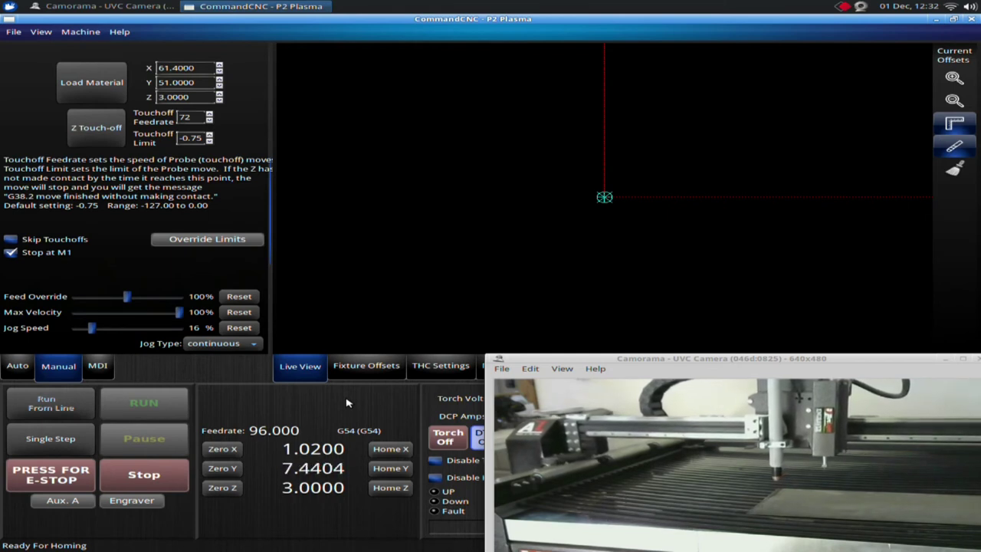
{"action": "key", "text": "Right"}
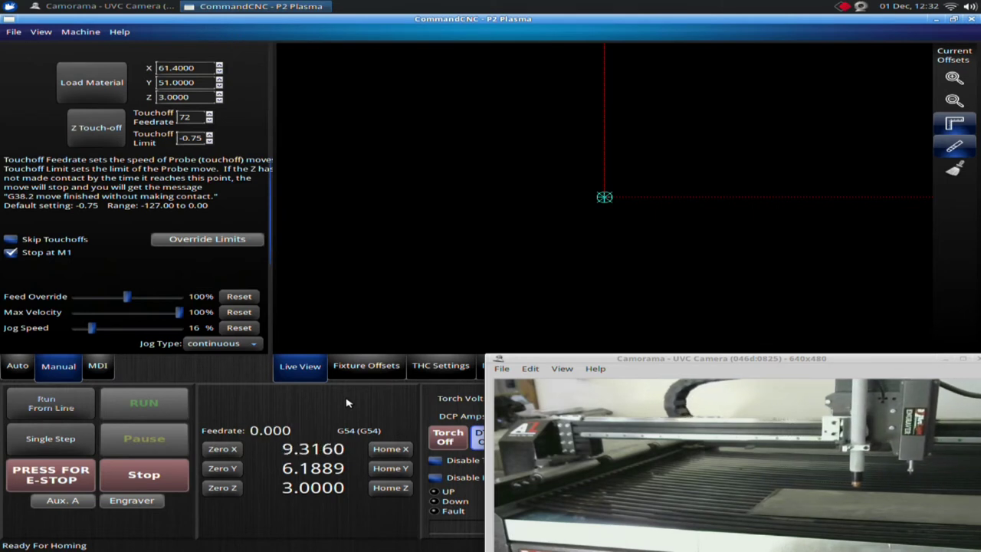
{"action": "key", "text": "Left"}
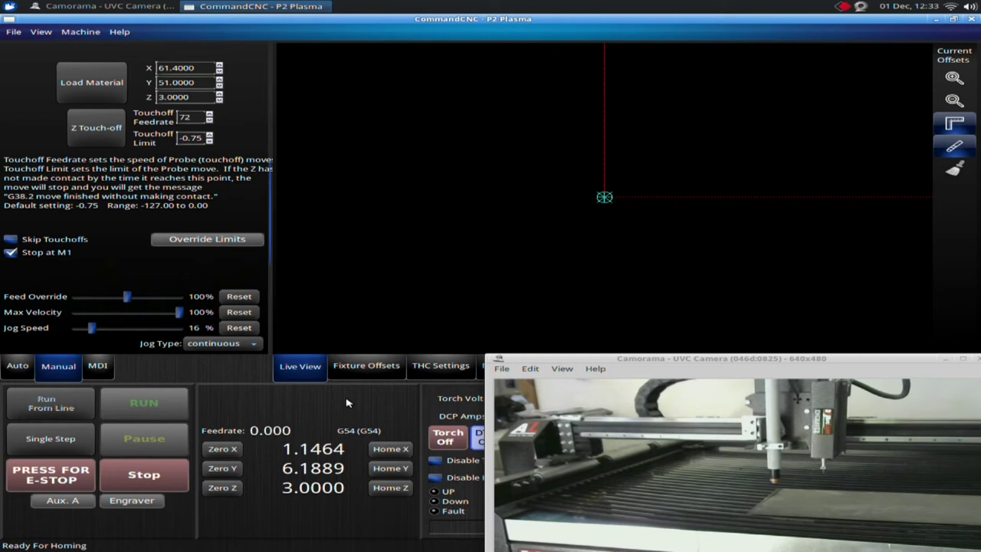
{"action": "key", "text": "Page_Up"}
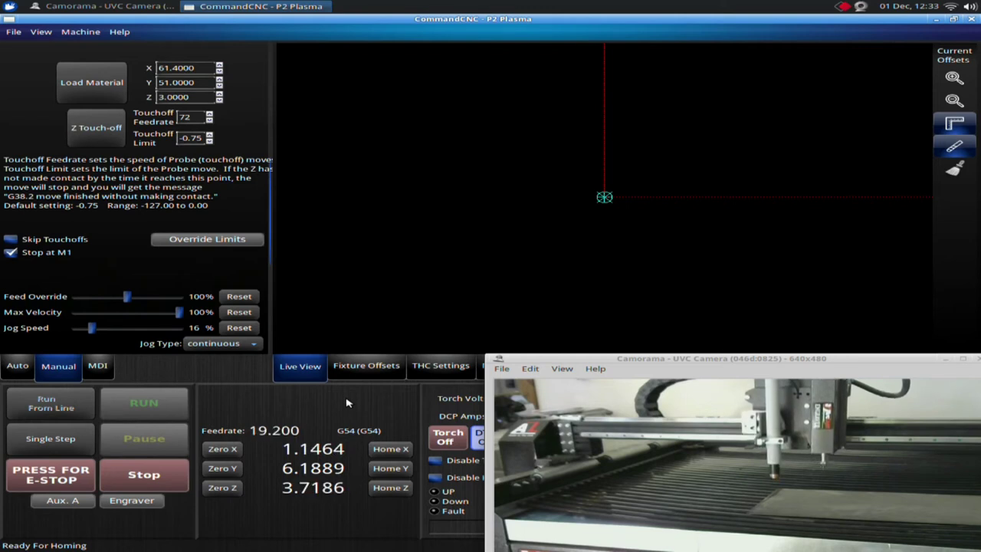
{"action": "key", "text": "Page_Down"}
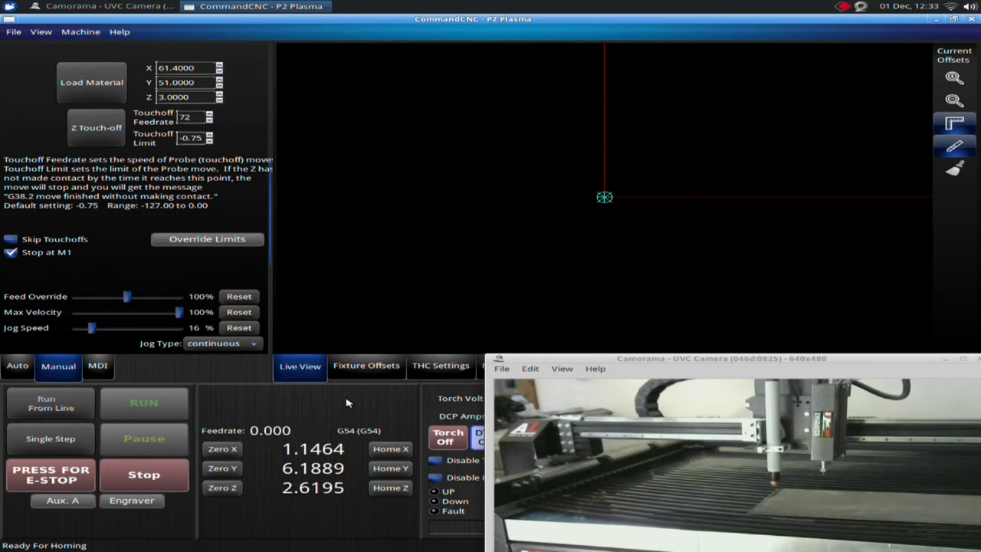
Step: Jog diagonally in X and Y, stopping the torch at X 4.7352, Y 9.4977, Z 2.6195
{"action": "key", "text": "Up"}
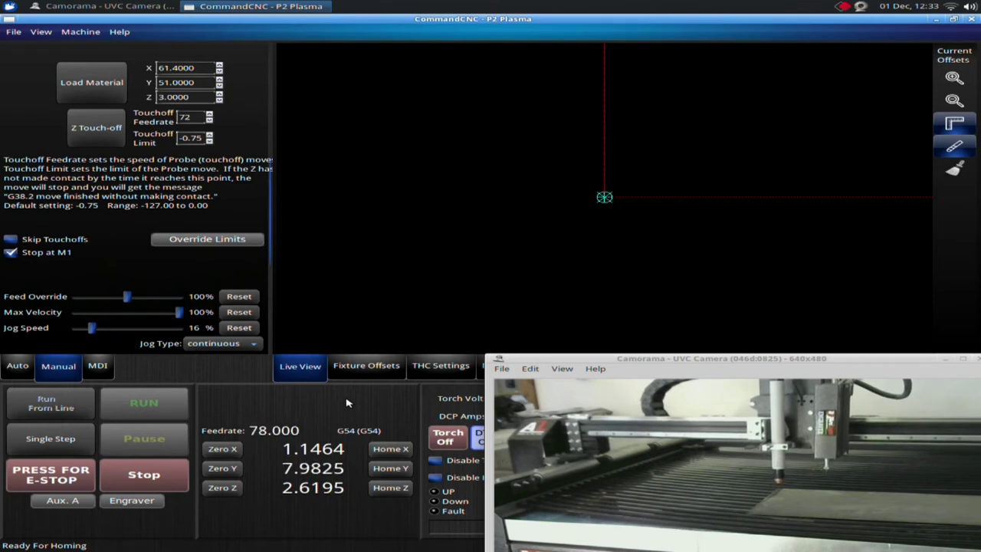
{"action": "key", "text": "Down"}
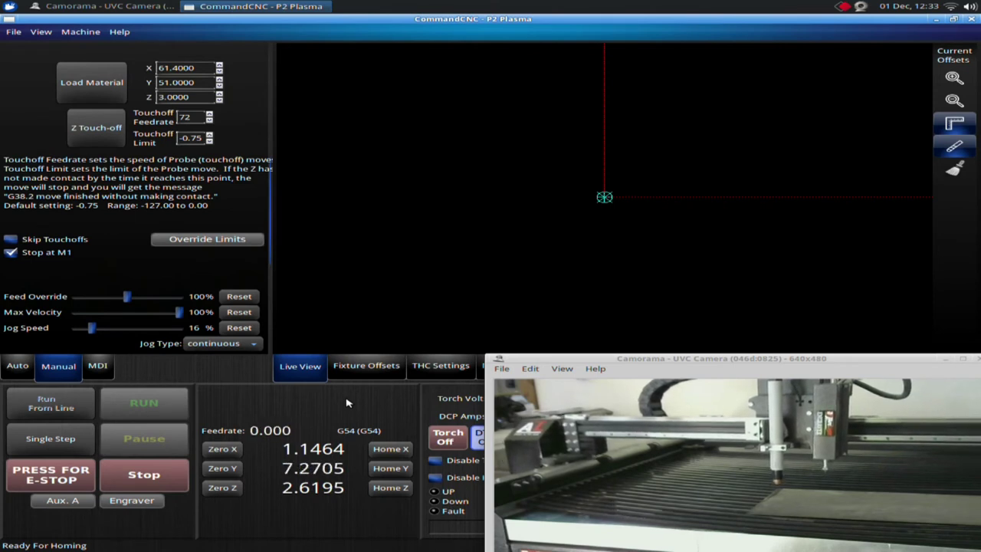
{"action": "key", "text": "Up"}
{"action": "key", "text": "Right"}
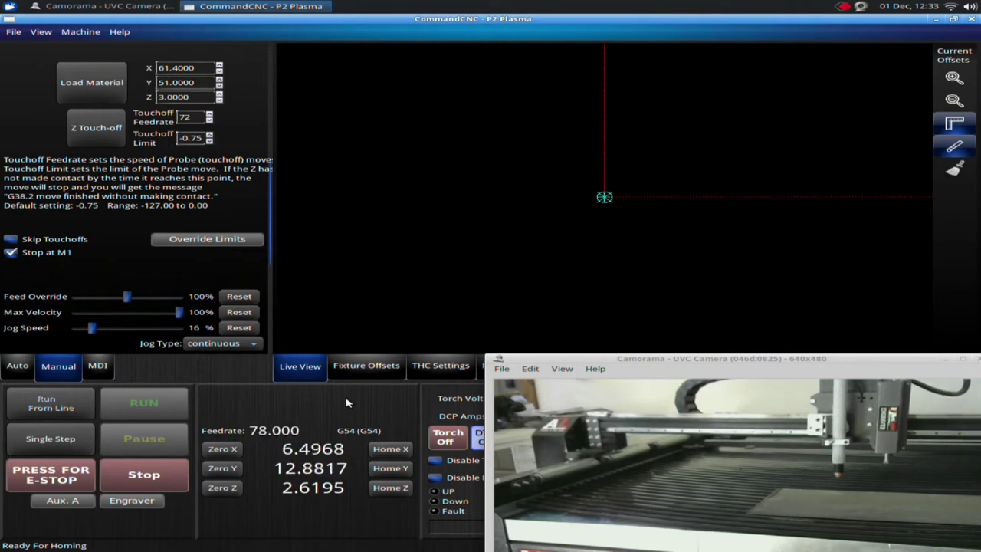
{"action": "key", "text": "Up"}
{"action": "key", "text": "Left"}
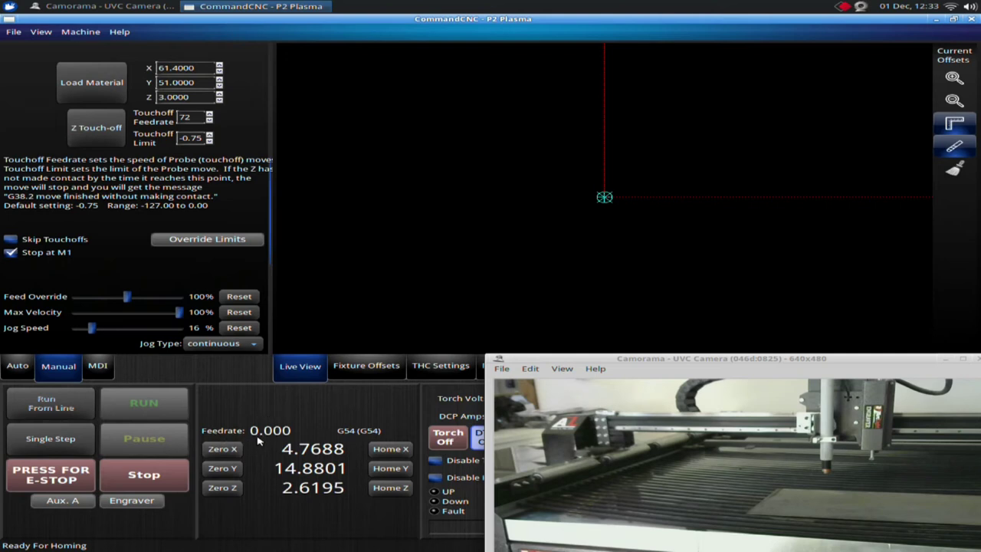
{"action": "key", "text": "Down"}
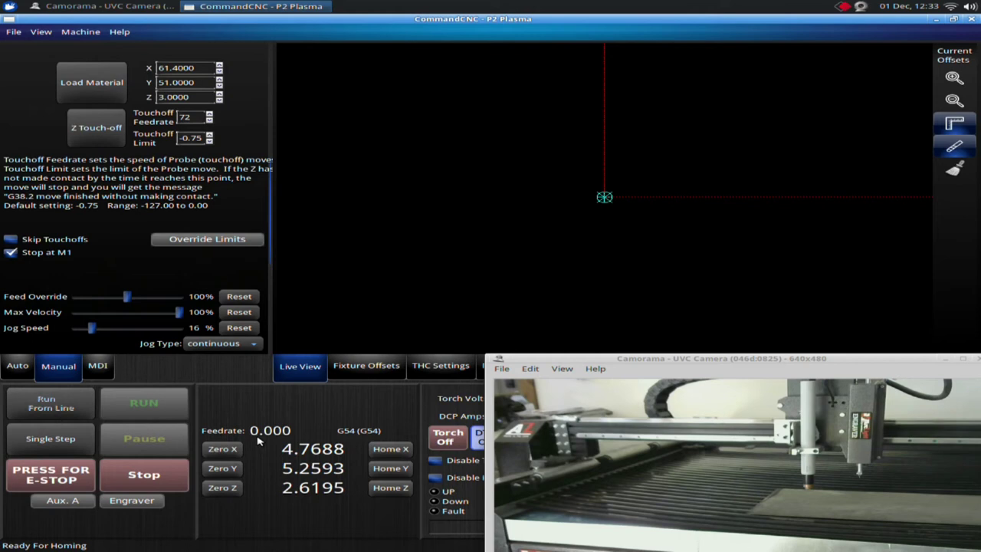
{"action": "key", "text": "Up"}
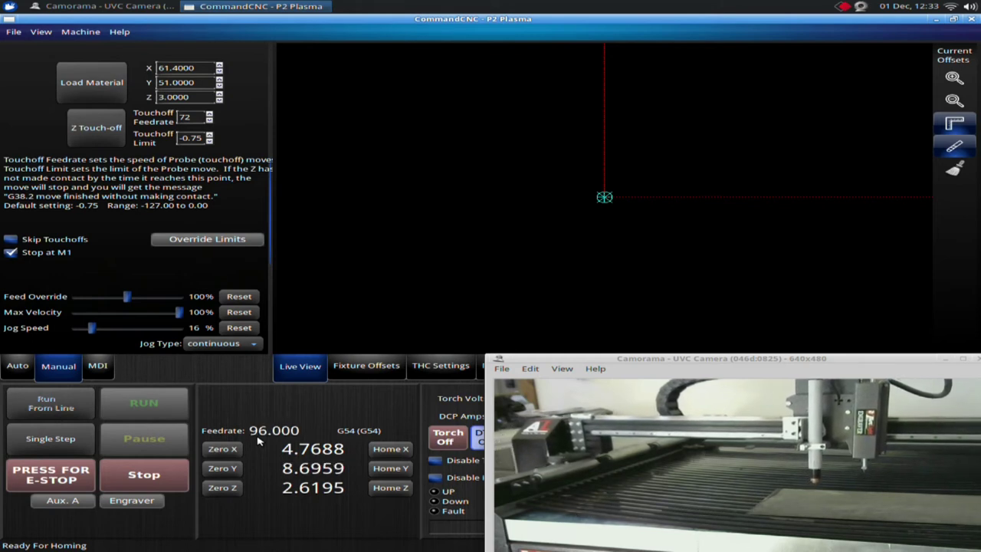
{"action": "key", "text": "Right"}
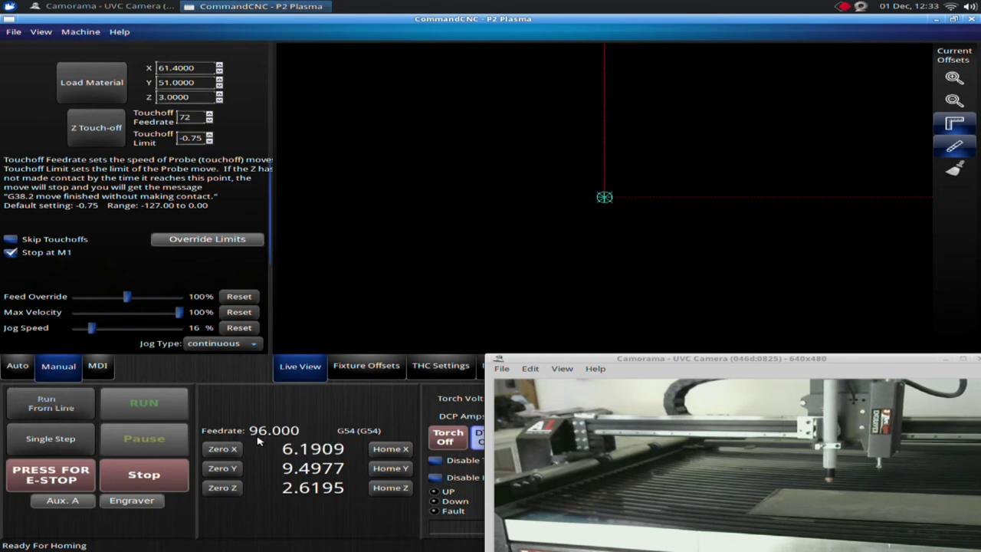
{"action": "key", "text": "Left"}
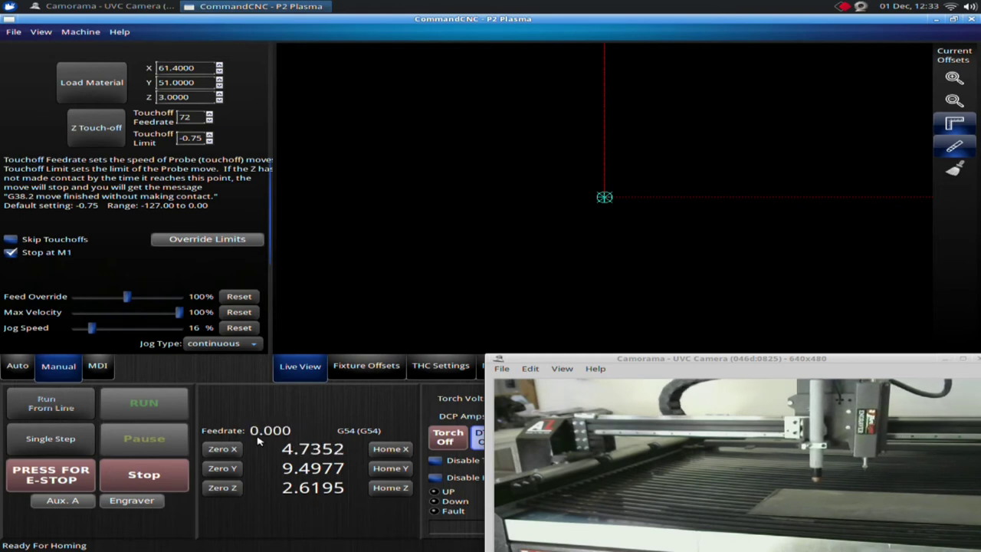
{"action": "left_click", "coordinate": [17, 366]}
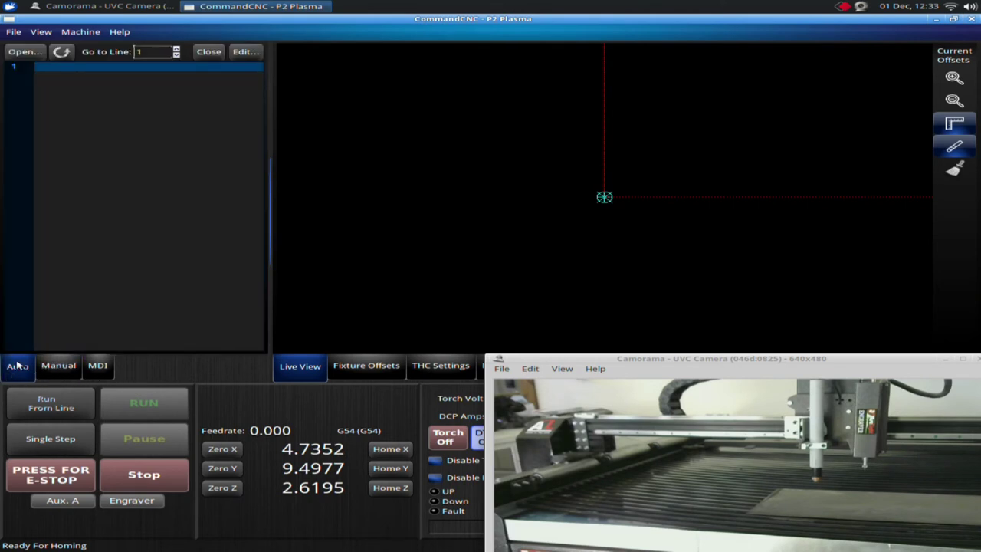
{"action": "left_click", "coordinate": [61, 368]}
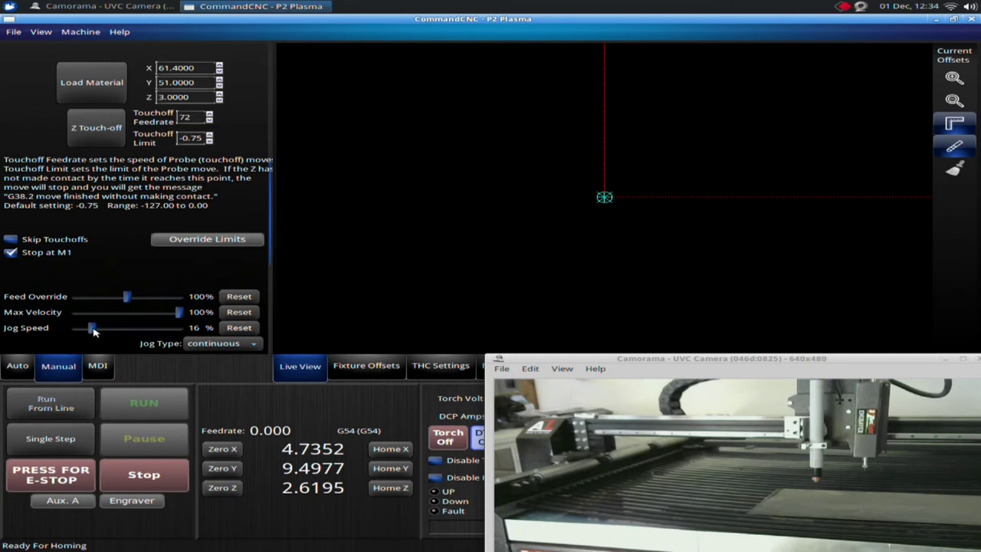
Step: Raise jog speed to 53%, jog X right and back, then lower jog speed to 23%
{"action": "left_click_drag", "start_coordinate": [92, 328], "coordinate": [132, 328]}
{"action": "key", "text": "Right"}
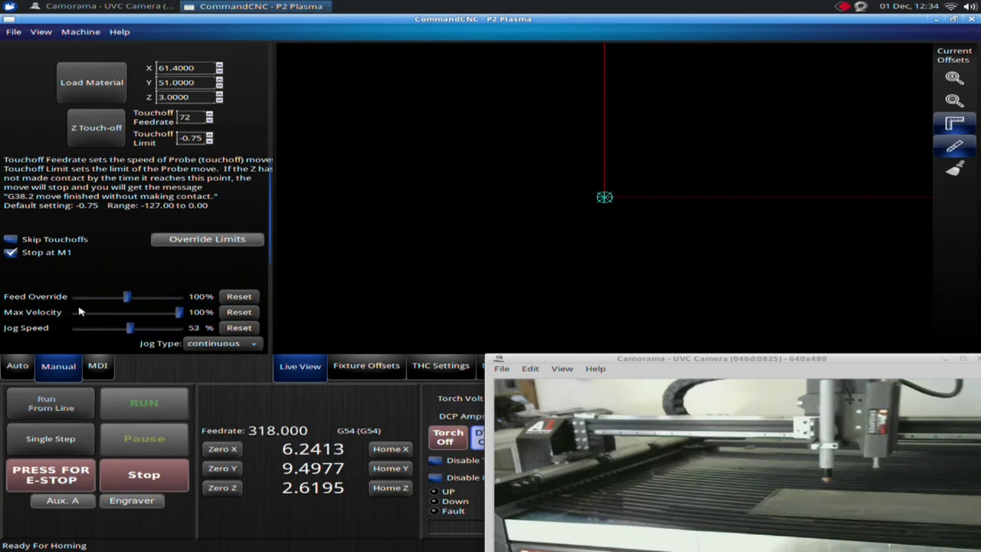
{"action": "key", "text": "Left"}
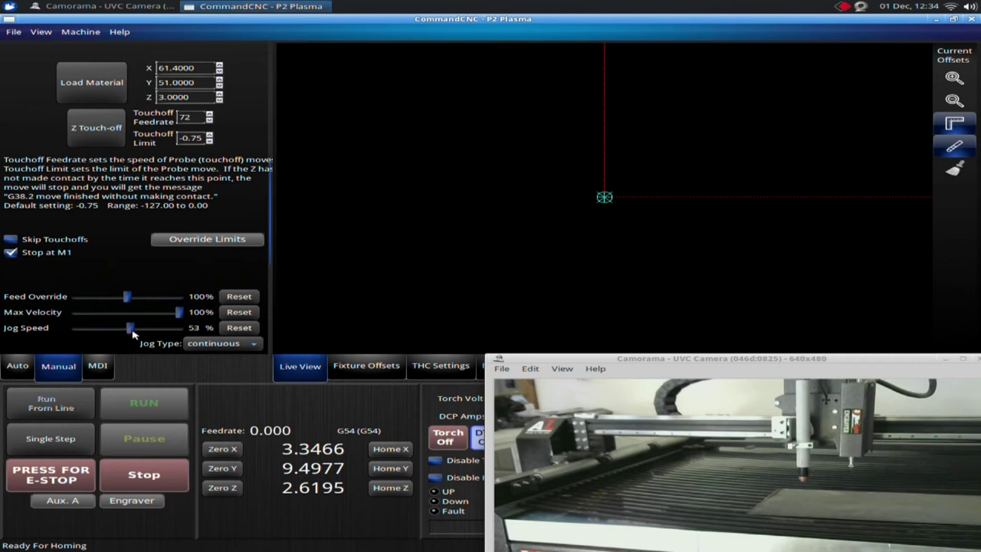
{"action": "left_click_drag", "start_coordinate": [131, 330], "coordinate": [104, 340]}
Step: Jog the torch down to the plate corner, then lift to Z 0.2482 at X 3.6743, Y 9.2447
{"action": "key", "text": "Left"}
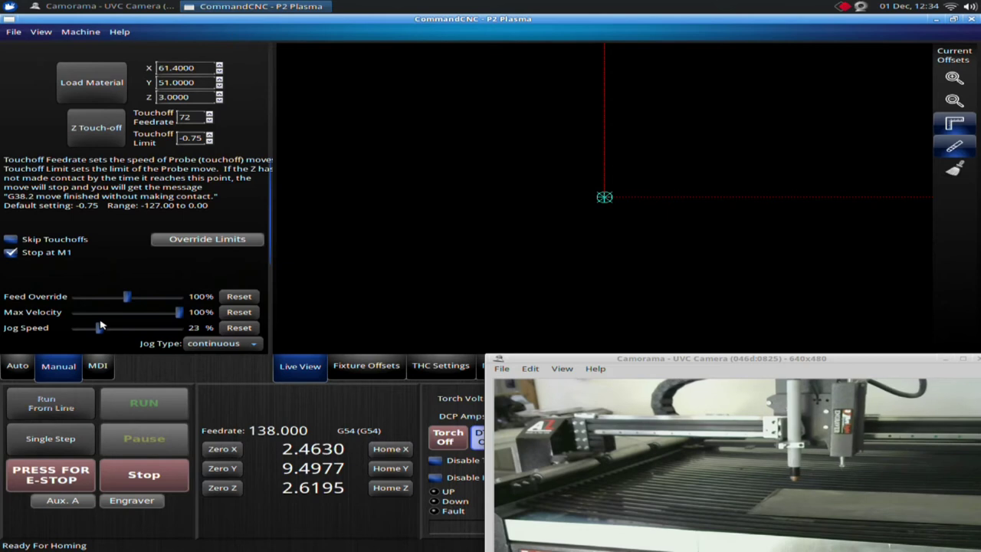
{"action": "key", "text": "Up"}
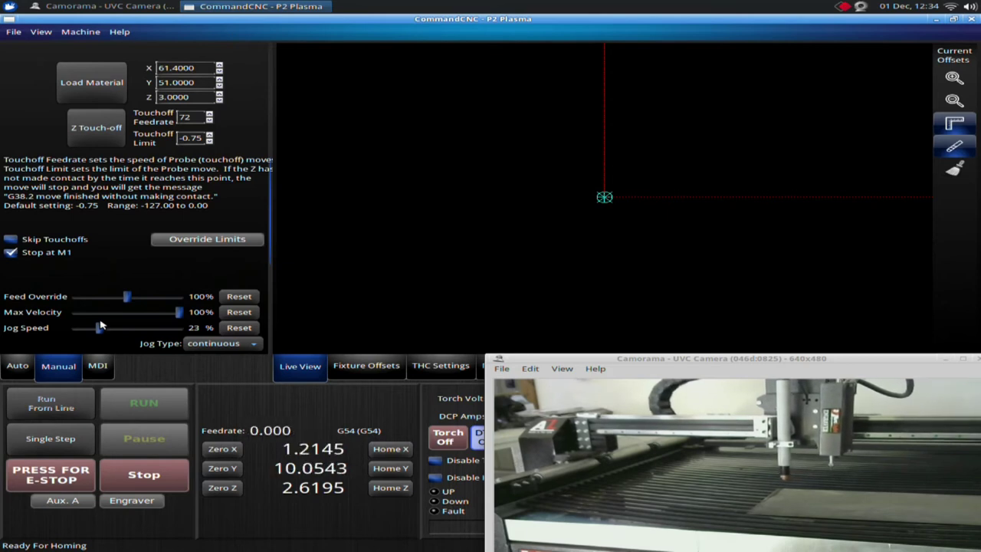
{"action": "key", "text": "Down"}
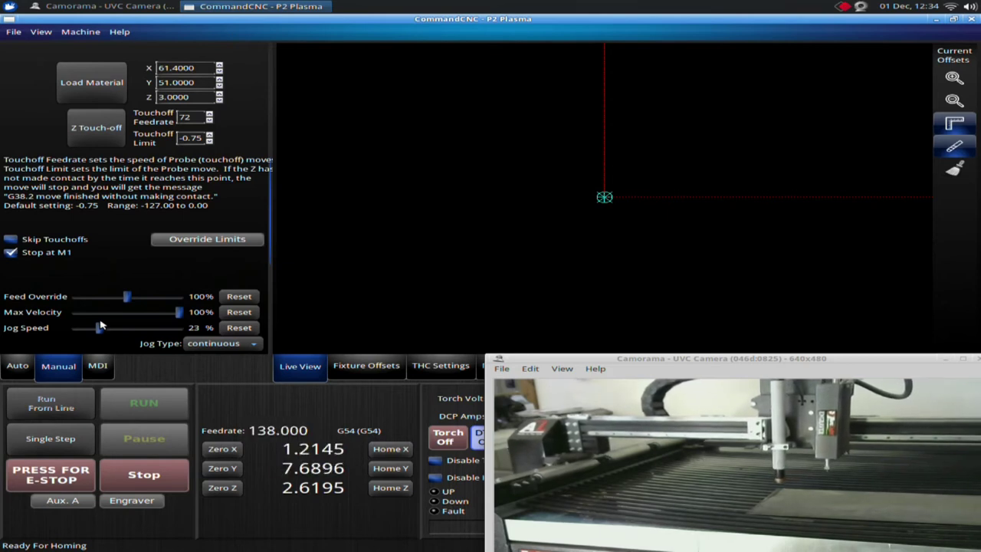
{"action": "key", "text": "Page_Down"}
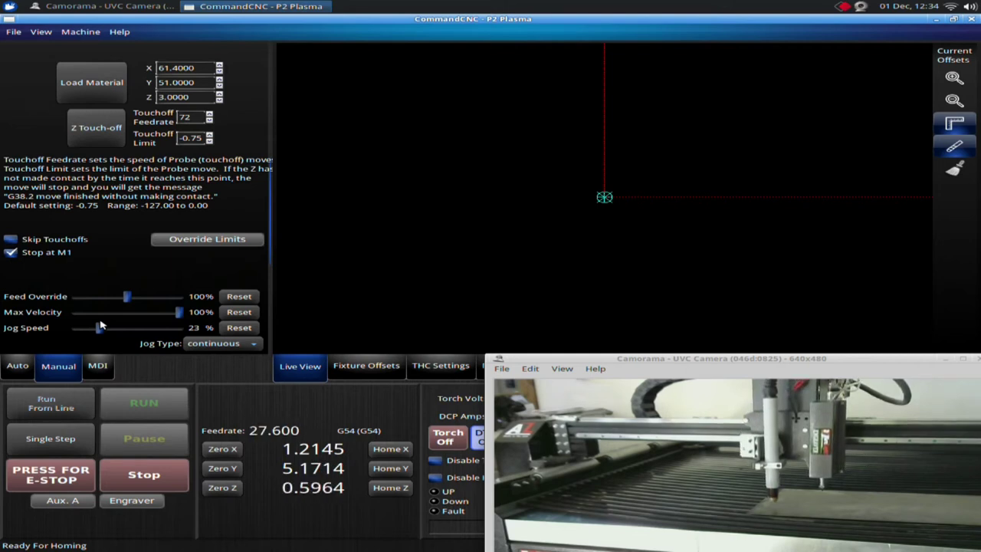
{"action": "key", "text": "Left"}
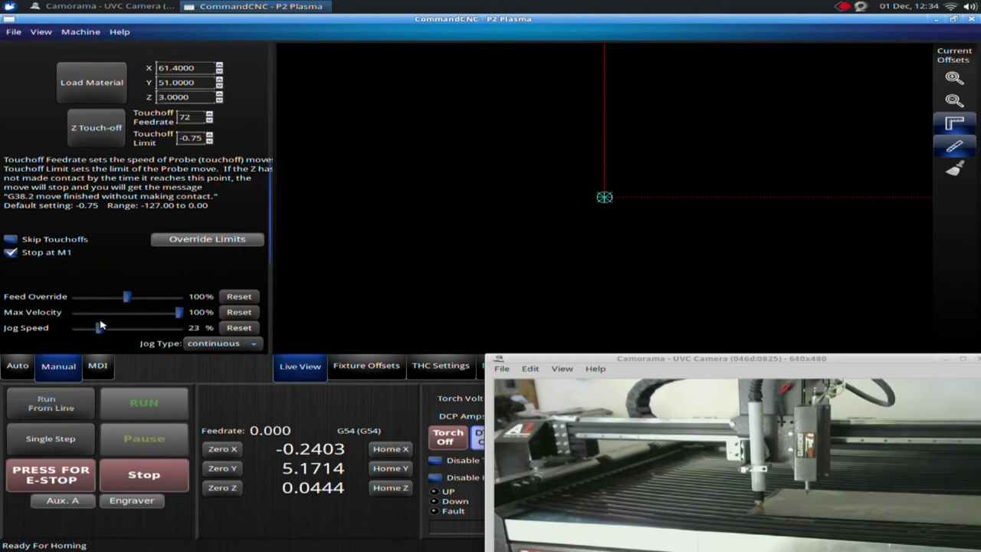
{"action": "key", "text": "Page_Up"}
{"action": "key", "text": "Up"}
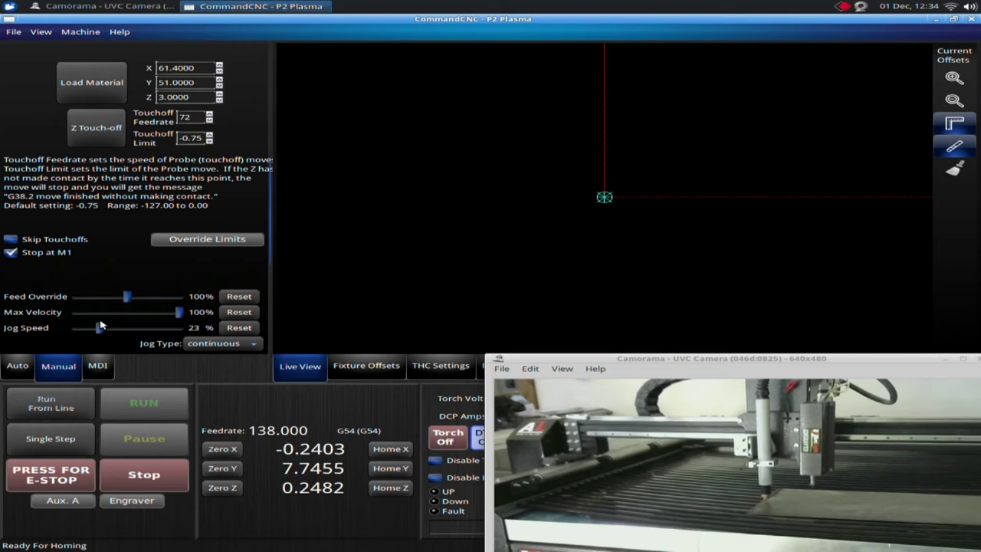
{"action": "key", "text": "Right"}
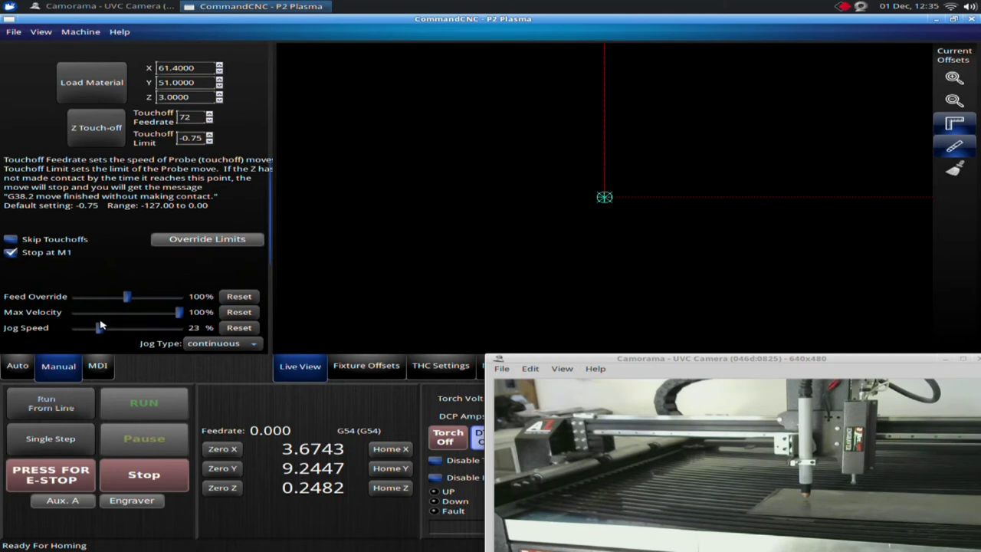
Step: Make full-speed shift-jogs along X, Y and diagonally, then jog back to X 4.7005, Y 7.3247
{"action": "key", "text": "shift+Right"}
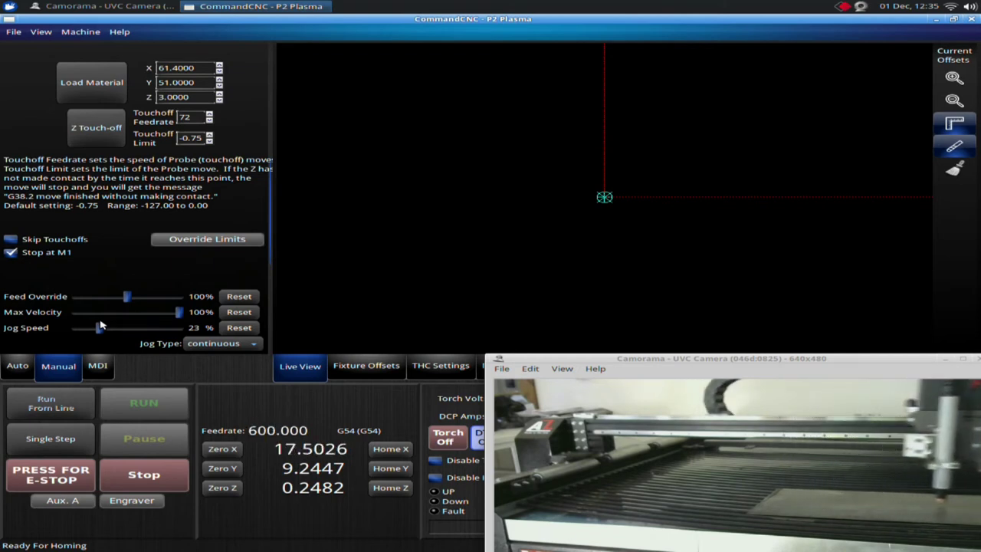
{"action": "key", "text": "shift+Left"}
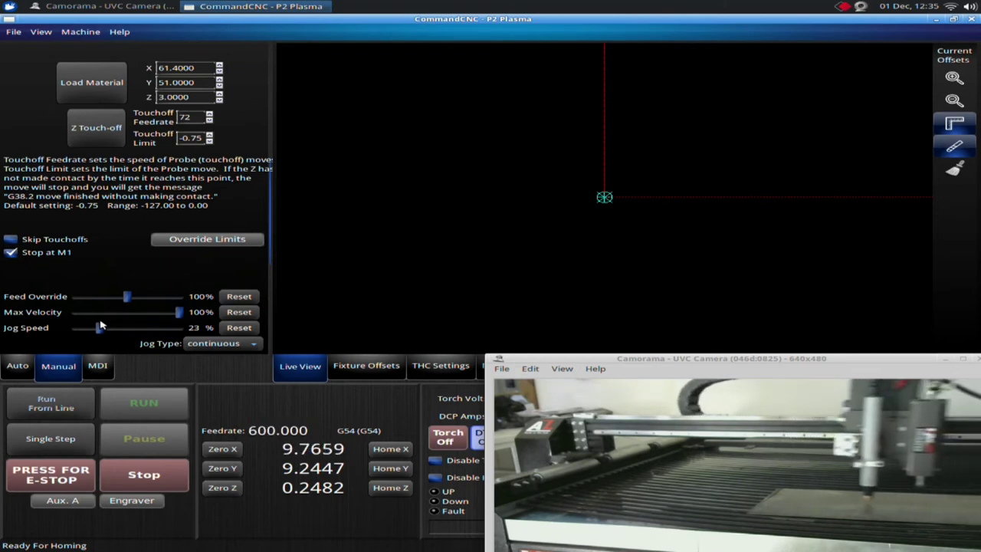
{"action": "key", "text": "shift+Up"}
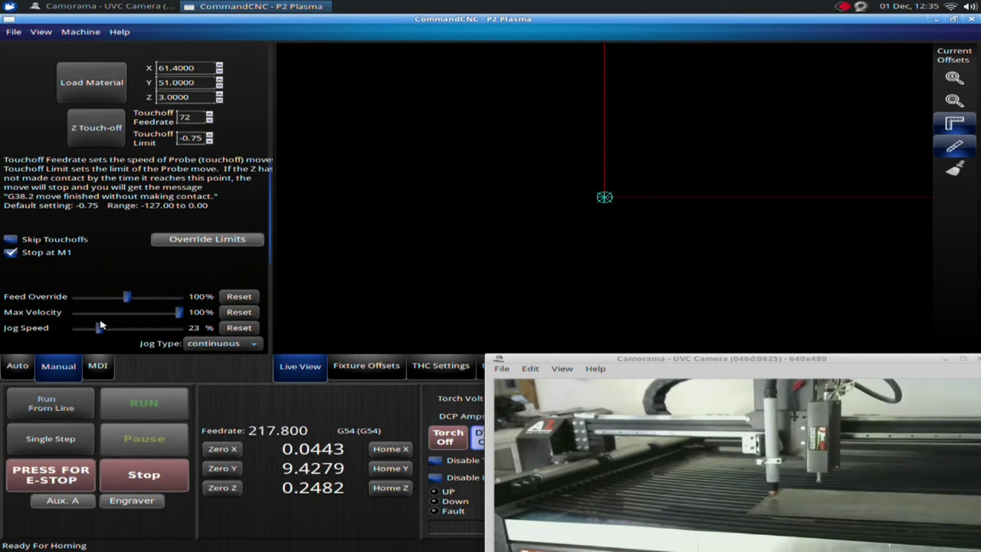
{"action": "key", "text": "shift+Down"}
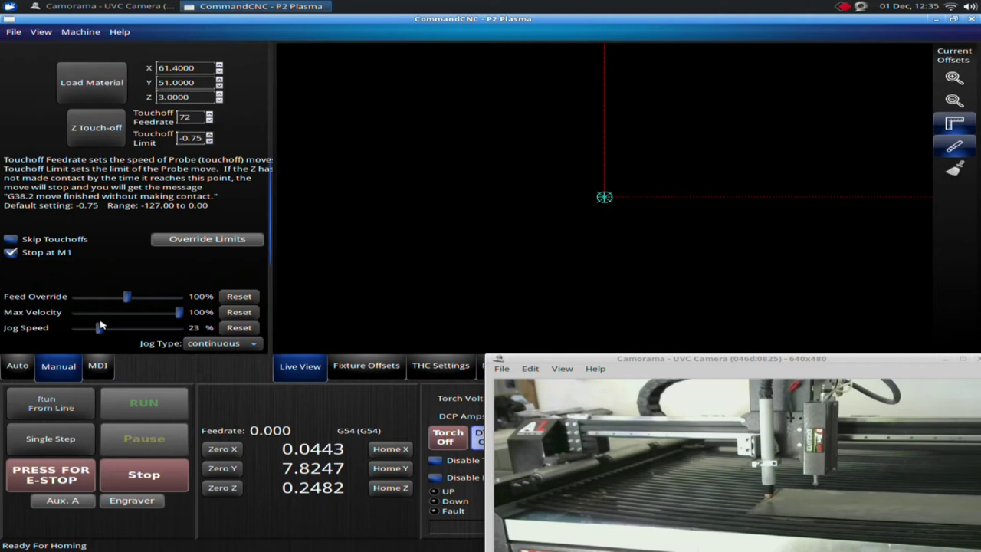
{"action": "key", "text": "shift+Right"}
{"action": "key", "text": "shift+Up"}
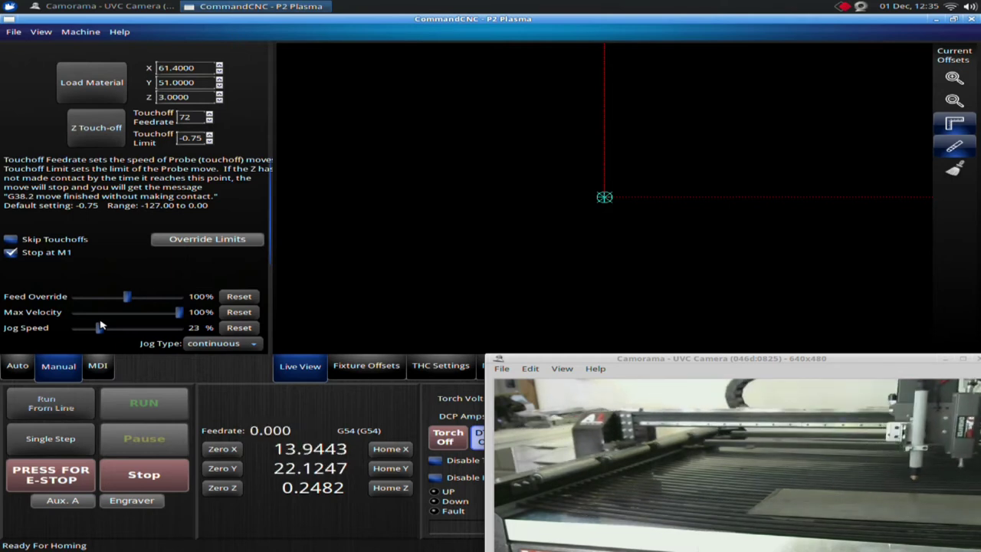
{"action": "key", "text": "Down"}
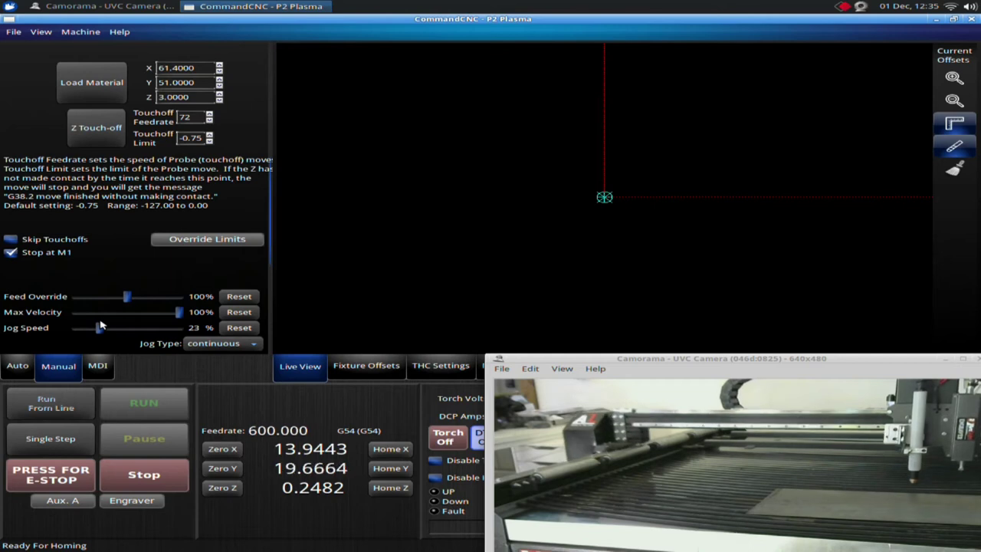
{"action": "key", "text": "Left"}
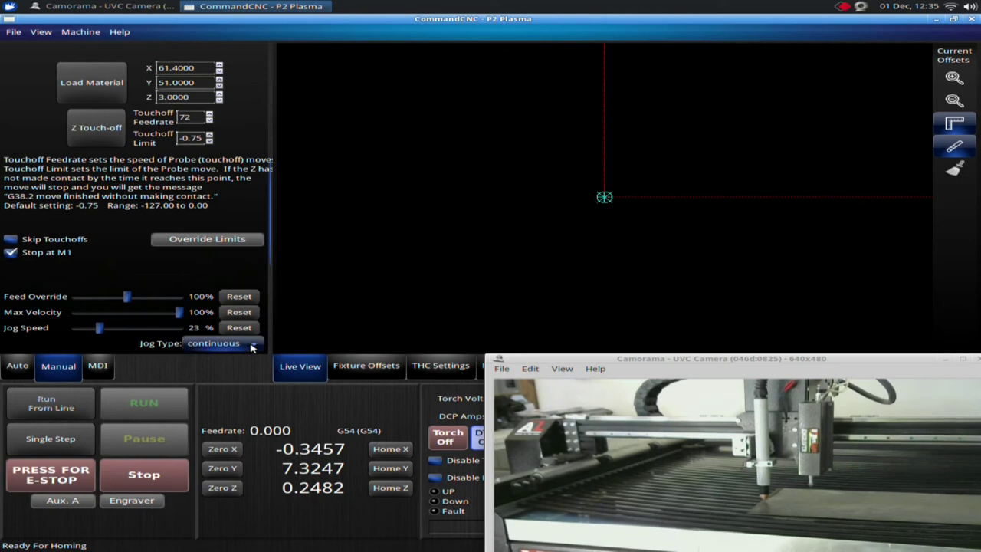
{"action": "key", "text": "Right"}
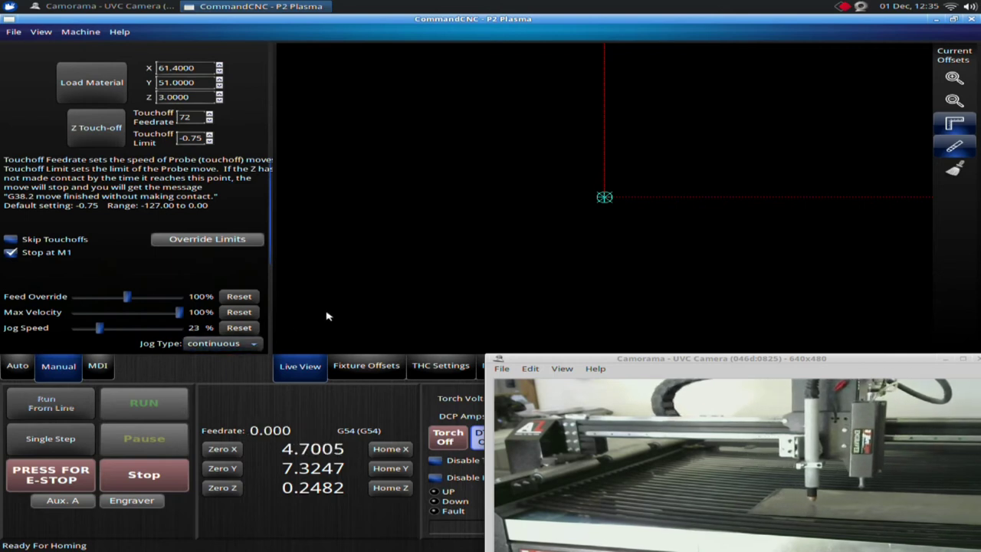
Step: Choose the .1 in jog type, then step three times in X and twice in Y to X 6.2005, Y 8.6247
{"action": "left_click", "coordinate": [260, 346]}
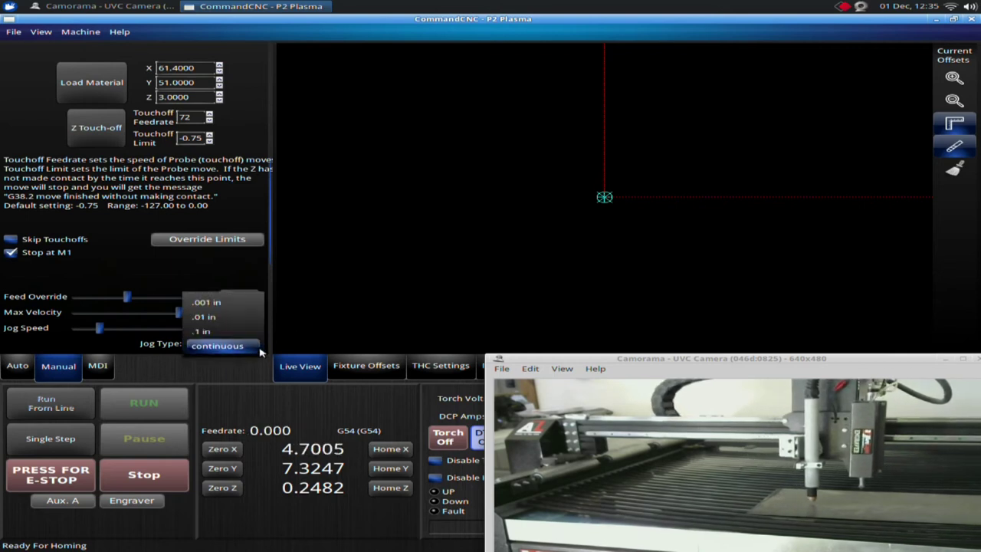
{"action": "left_click", "coordinate": [218, 333]}
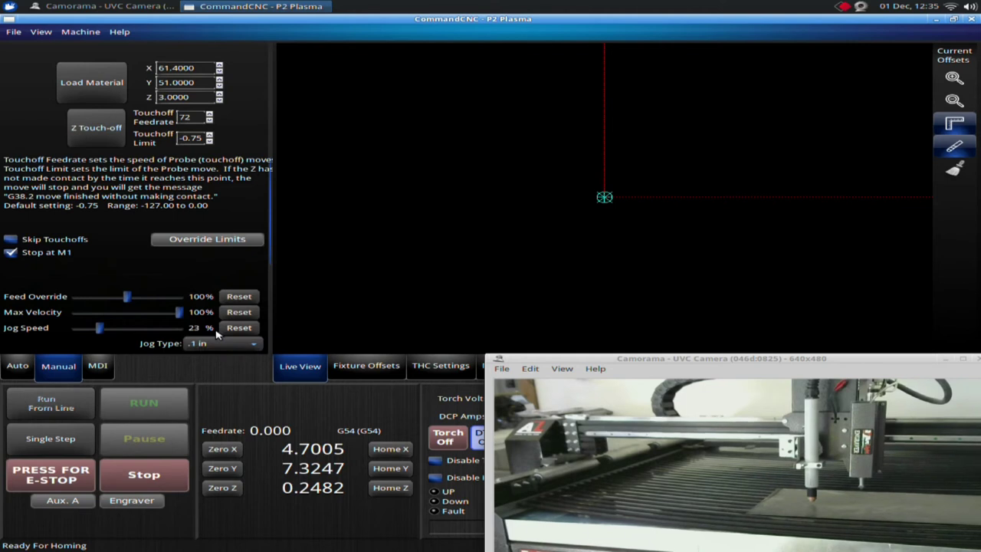
{"action": "key", "text": "Right"}
{"action": "key", "text": "Right"}
{"action": "key", "text": "Right"}
{"action": "key", "text": "Right"}
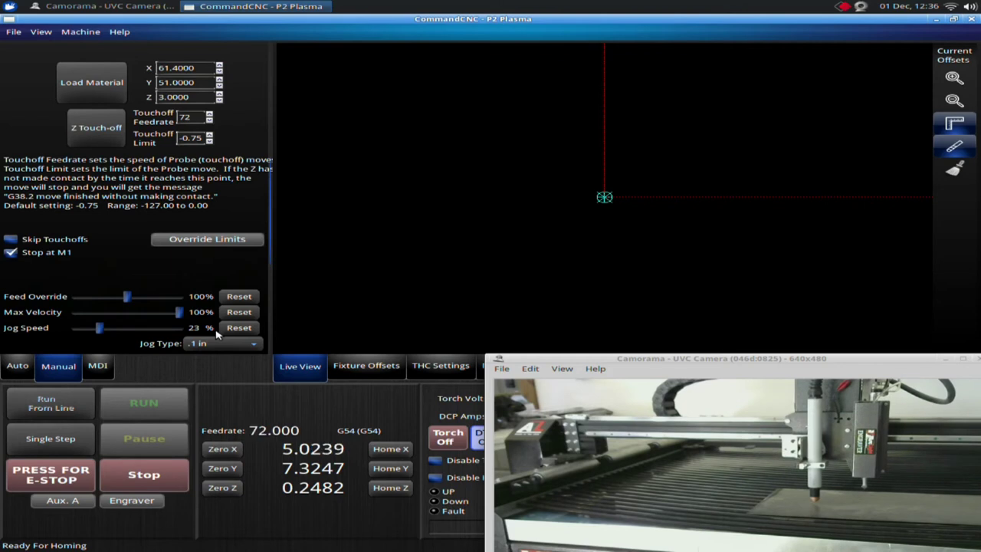
{"action": "key", "text": "Right"}
{"action": "key", "text": "Right"}
{"action": "key", "text": "Right"}
{"action": "key", "text": "Right"}
{"action": "key", "text": "Right"}
{"action": "key", "text": "Right"}
{"action": "key", "text": "Right"}
{"action": "key", "text": "Right"}
{"action": "key", "text": "Right"}
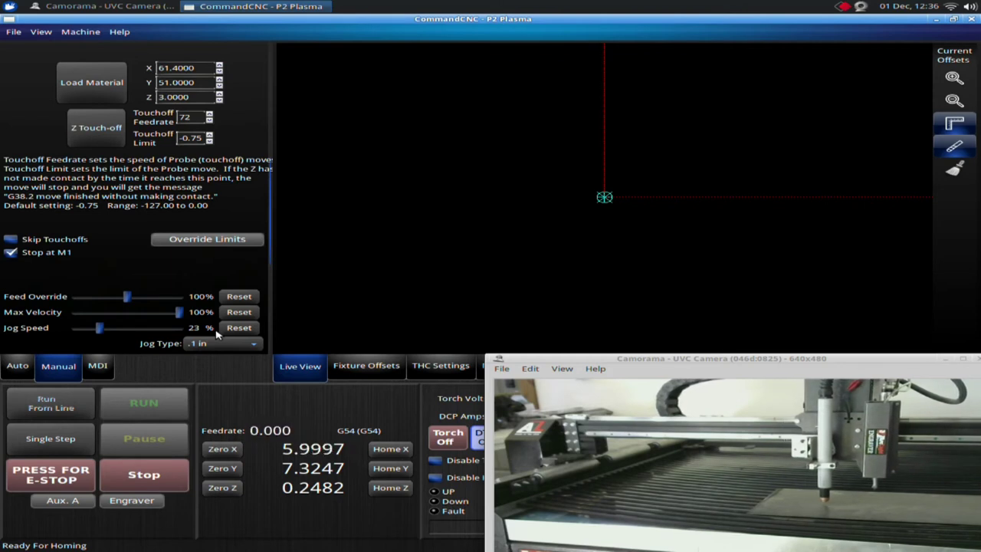
{"action": "key", "text": "Right"}
{"action": "key", "text": "Right"}
{"action": "key", "text": "Up"}
{"action": "key", "text": "Up"}
{"action": "key", "text": "Up"}
{"action": "key", "text": "Up"}
{"action": "key", "text": "Up"}
{"action": "key", "text": "Up"}
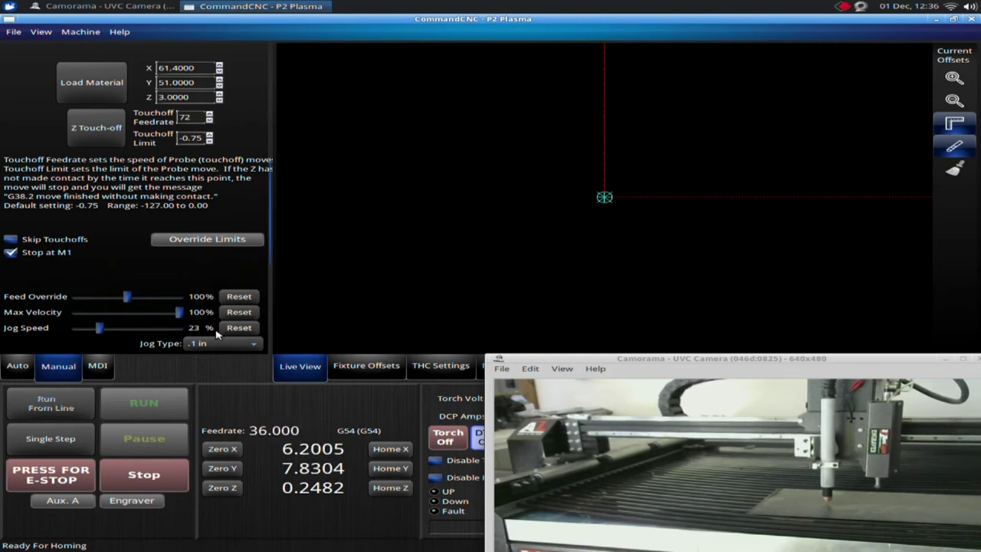
{"action": "key", "text": "Up"}
{"action": "key", "text": "Up"}
{"action": "key", "text": "Up"}
{"action": "key", "text": "Up"}
{"action": "key", "text": "Up"}
{"action": "key", "text": "Up"}
{"action": "key", "text": "Up"}
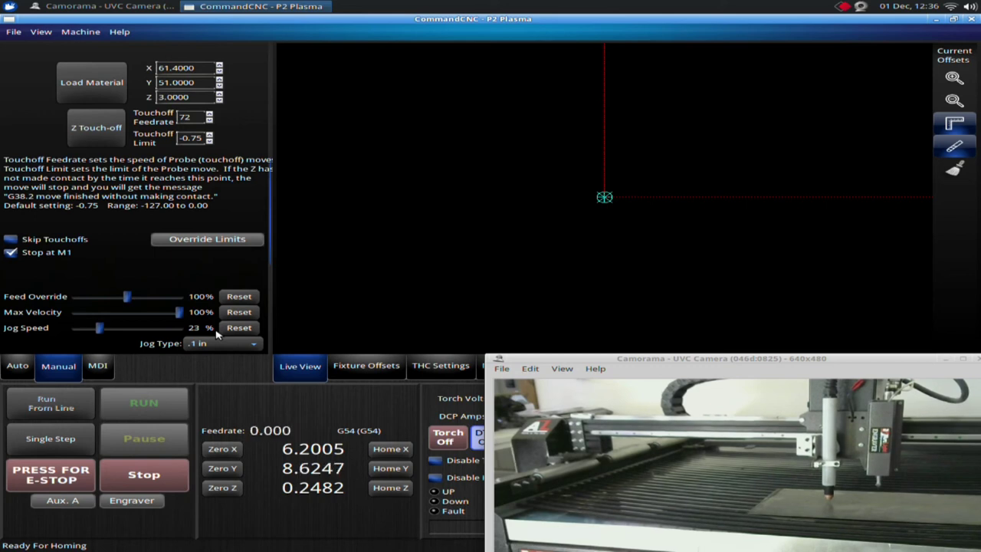
Step: Set Jog Type to .001 in and step X down to 6.1695, Y staying at 8.6247
{"action": "left_click", "coordinate": [254, 347]}
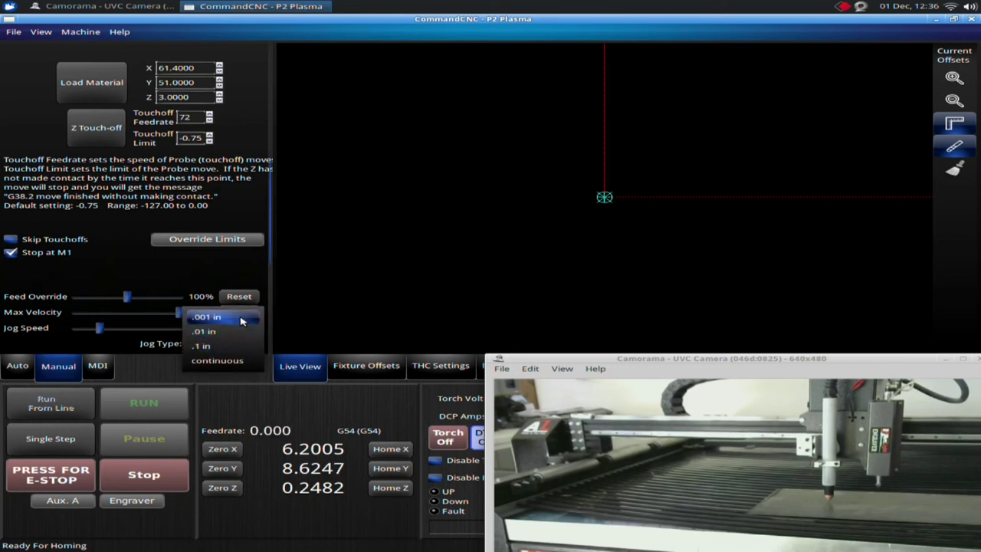
{"action": "left_click", "coordinate": [242, 321]}
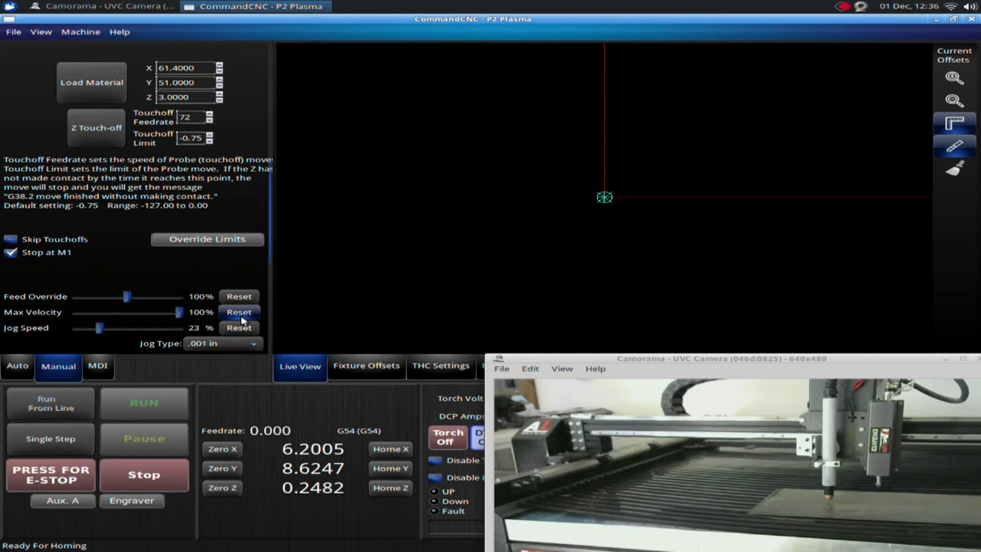
{"action": "key", "text": "Left"}
{"action": "key", "text": "Left"}
{"action": "key", "text": "Left"}
{"action": "key", "text": "Left"}
{"action": "key", "text": "Left"}
{"action": "key", "text": "Left"}
{"action": "key", "text": "Left"}
{"action": "key", "text": "Left"}
{"action": "key", "text": "Left"}
{"action": "key", "text": "Left"}
{"action": "key", "text": "Left"}
{"action": "key", "text": "Left"}
{"action": "key", "text": "Left"}
{"action": "key", "text": "Left"}
{"action": "key", "text": "Left"}
{"action": "key", "text": "Left"}
{"action": "key", "text": "Left"}
{"action": "key", "text": "Left"}
{"action": "key", "text": "Left"}
{"action": "key", "text": "Left"}
{"action": "key", "text": "Left"}
{"action": "key", "text": "Left"}
{"action": "key", "text": "Left"}
{"action": "key", "text": "Left"}
{"action": "key", "text": "Left"}
{"action": "key", "text": "Left"}
{"action": "key", "text": "Left"}
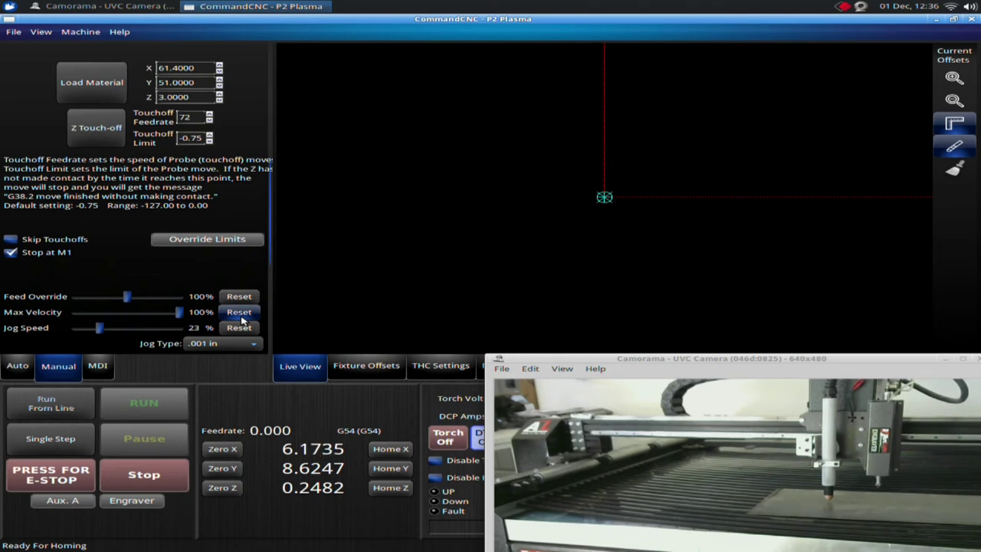
{"action": "key", "text": "Left"}
{"action": "key", "text": "Left"}
{"action": "key", "text": "Left"}
{"action": "key", "text": "Left"}
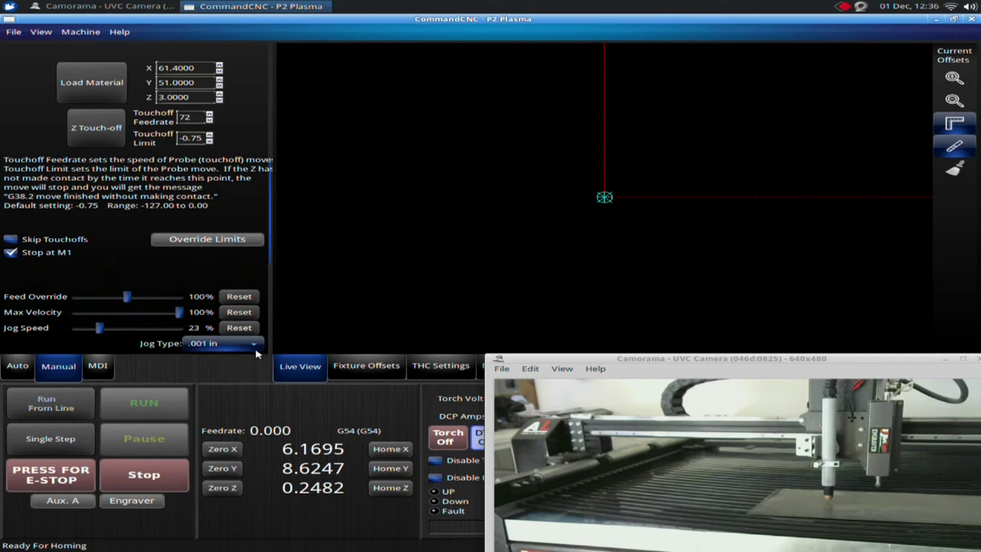
Step: Return jogging to continuous and lower the torch toward the plate corner until Z reads -0.0071
{"action": "left_click", "coordinate": [259, 351]}
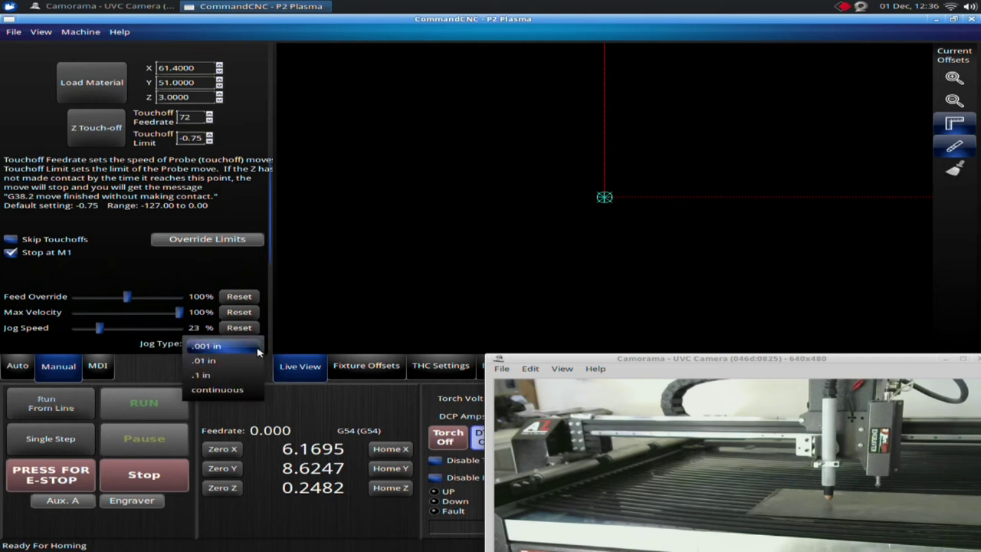
{"action": "left_click", "coordinate": [236, 392]}
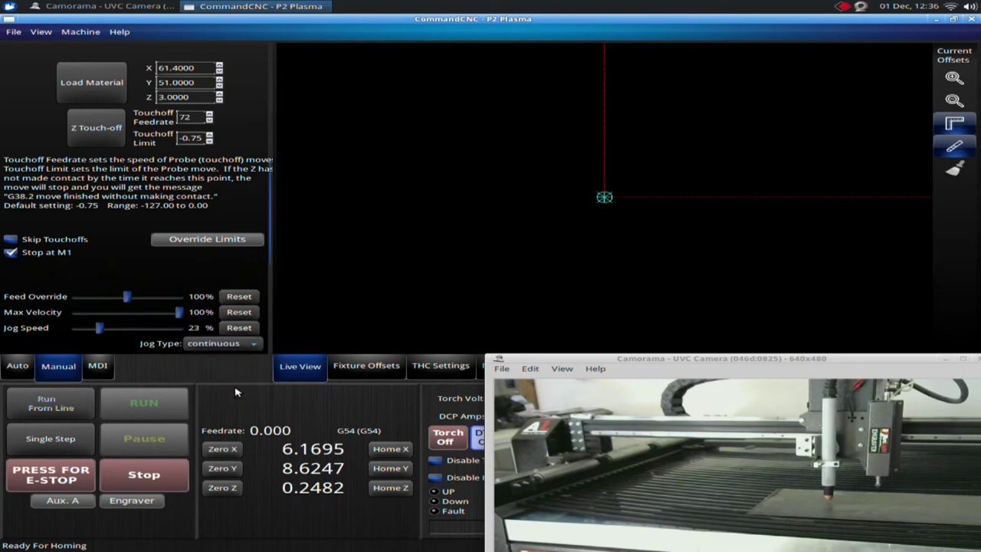
{"action": "key", "text": "Left"}
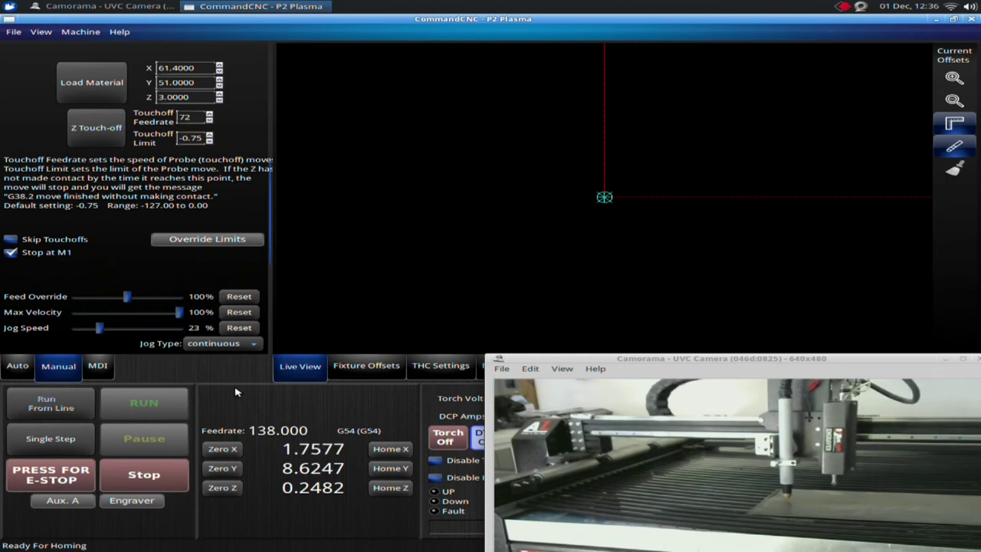
{"action": "key", "text": "Down"}
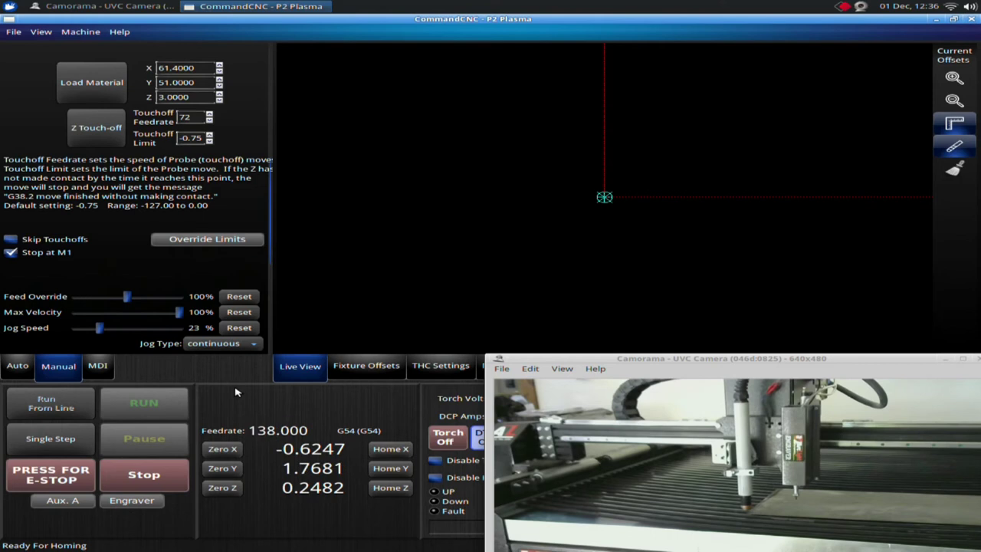
{"action": "key", "text": "Page_Down"}
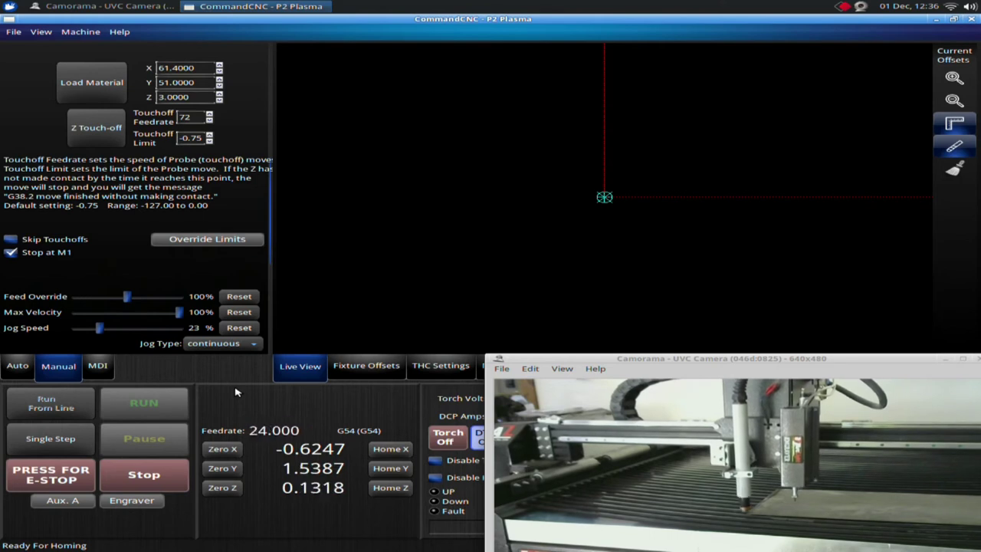
{"action": "key", "text": "Right"}
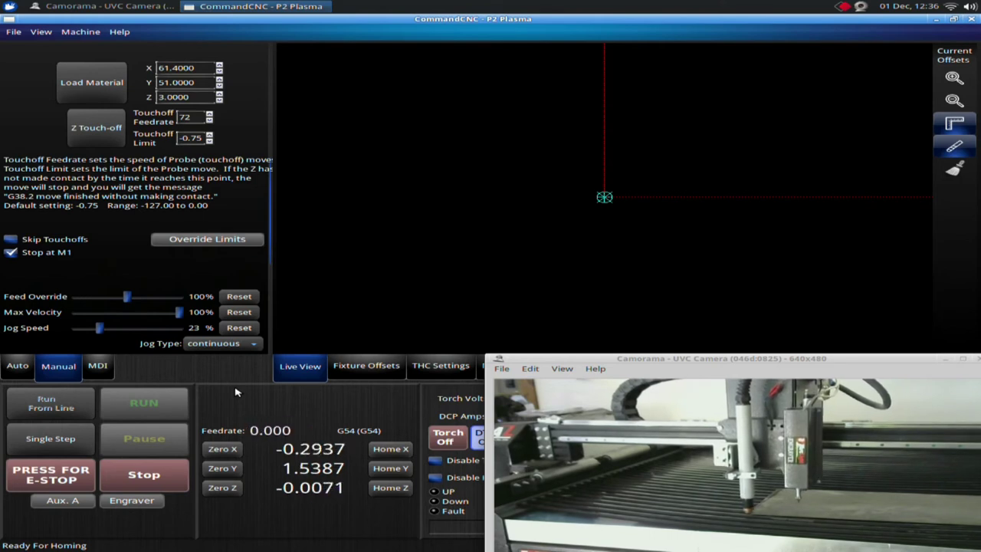
{"action": "left_click", "coordinate": [257, 344]}
Step: Jog in .001 in steps to fine-tune the torch to X -0.3037, Y 1.5437
{"action": "left_click", "coordinate": [246, 302]}
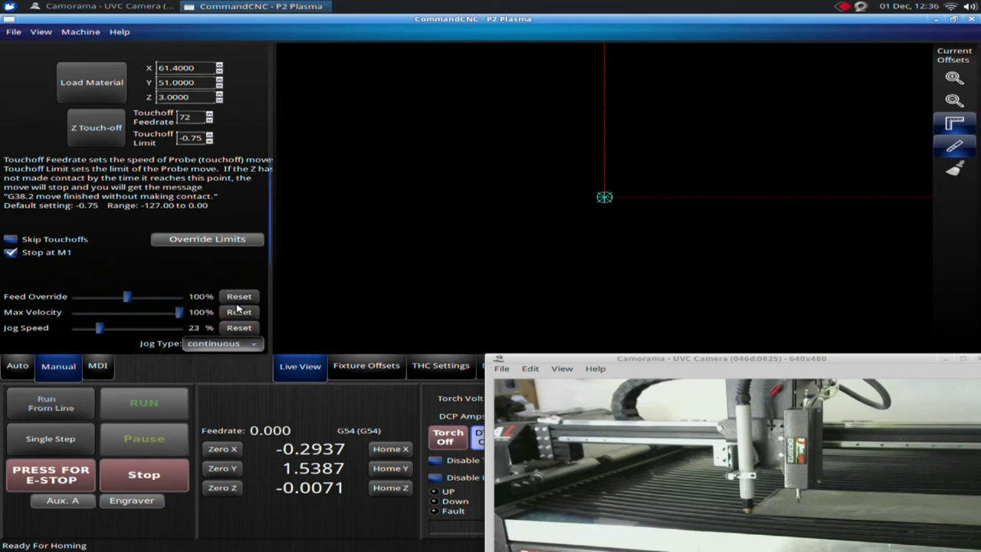
{"action": "key", "text": "Left"}
{"action": "key", "text": "Left"}
{"action": "key", "text": "Left"}
{"action": "key", "text": "Left"}
{"action": "key", "text": "Left"}
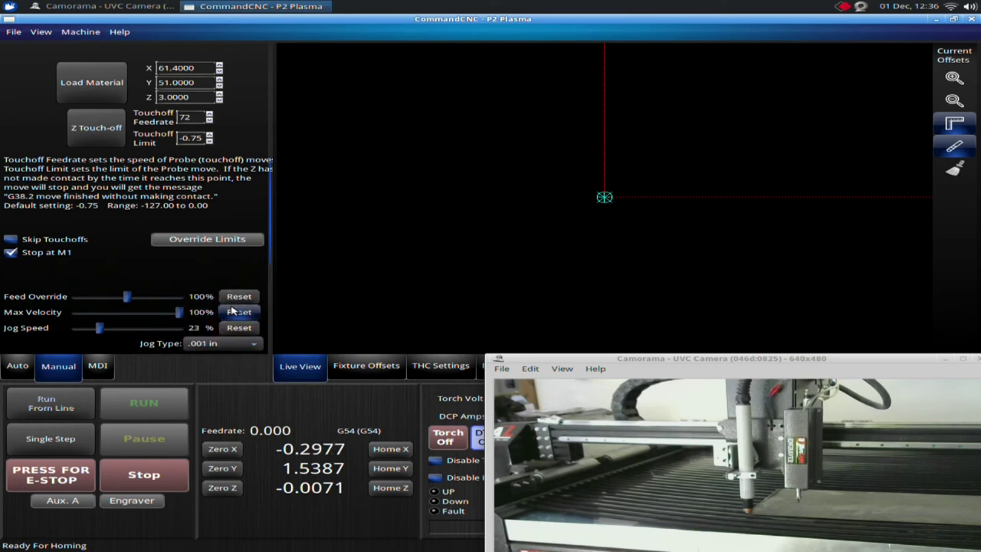
{"action": "key", "text": "Up"}
{"action": "key", "text": "Up"}
{"action": "key", "text": "Up"}
{"action": "key", "text": "Up"}
{"action": "key", "text": "Left"}
{"action": "key", "text": "Left"}
{"action": "key", "text": "Left"}
{"action": "key", "text": "Left"}
{"action": "left_click", "coordinate": [255, 347]}
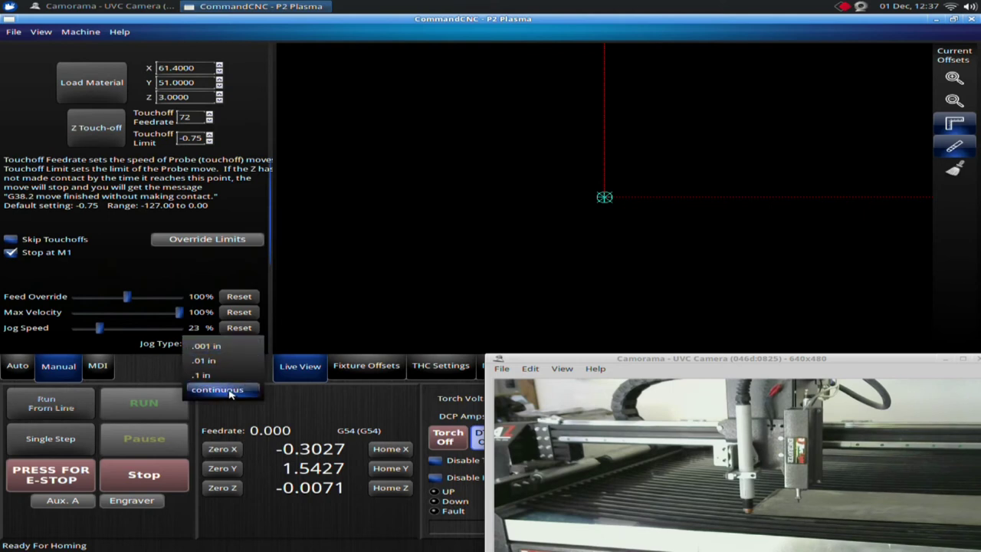
{"action": "left_click", "coordinate": [249, 346]}
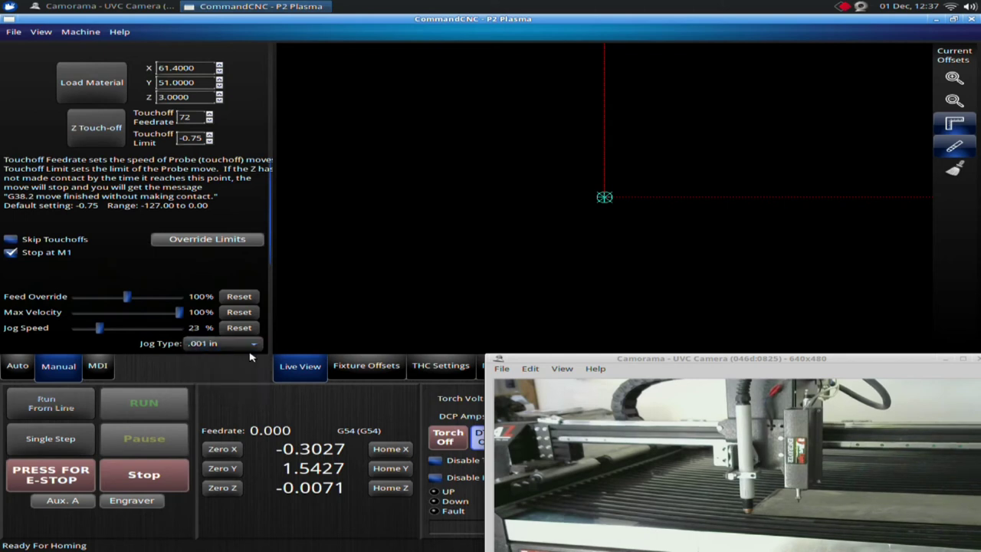
{"action": "key", "text": "Right"}
{"action": "key", "text": "Right"}
{"action": "key", "text": "Right"}
{"action": "key", "text": "Right"}
{"action": "key", "text": "Right"}
{"action": "key", "text": "Right"}
{"action": "key", "text": "Up"}
{"action": "key", "text": "Left"}
{"action": "key", "text": "Left"}
{"action": "key", "text": "Left"}
{"action": "key", "text": "Left"}
{"action": "key", "text": "Left"}
{"action": "key", "text": "Left"}
{"action": "key", "text": "Left"}
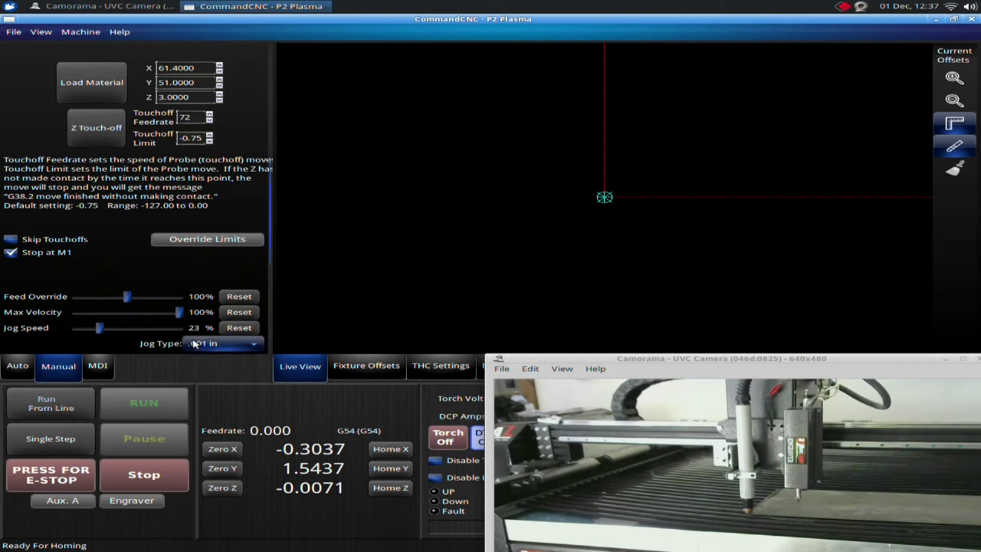
Step: Set Jog Type back to continuous, with the torch holding at X -0.3037, Y 1.5437
{"action": "left_click", "coordinate": [259, 345]}
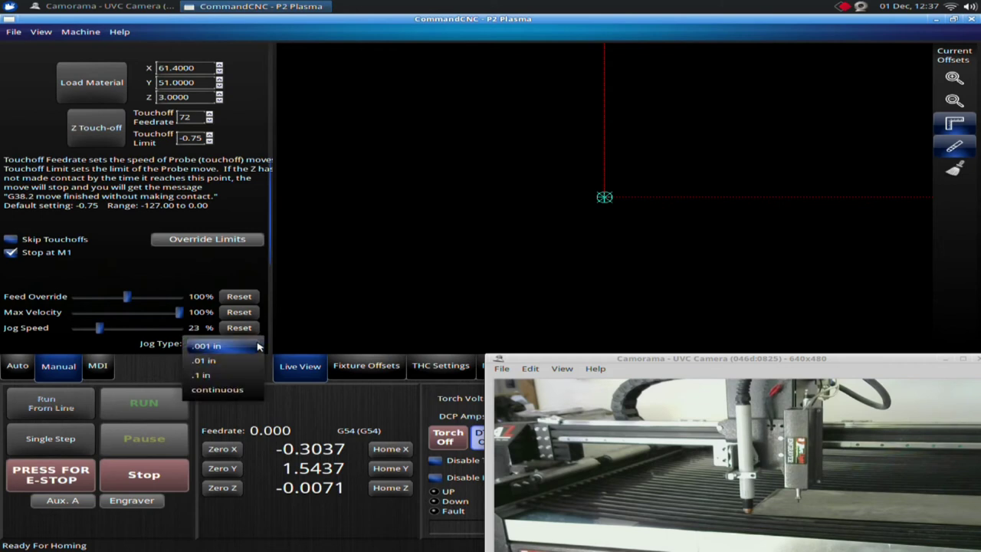
{"action": "left_click", "coordinate": [237, 391]}
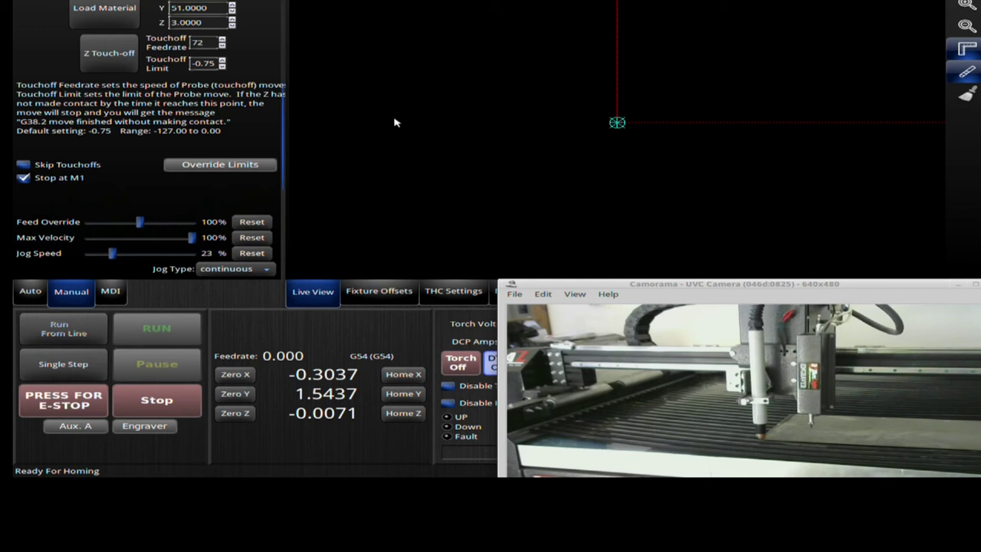
Step: Jog the torch up in Z to 5.1063, well clear of the plate
{"action": "key", "text": "Page_Up"}
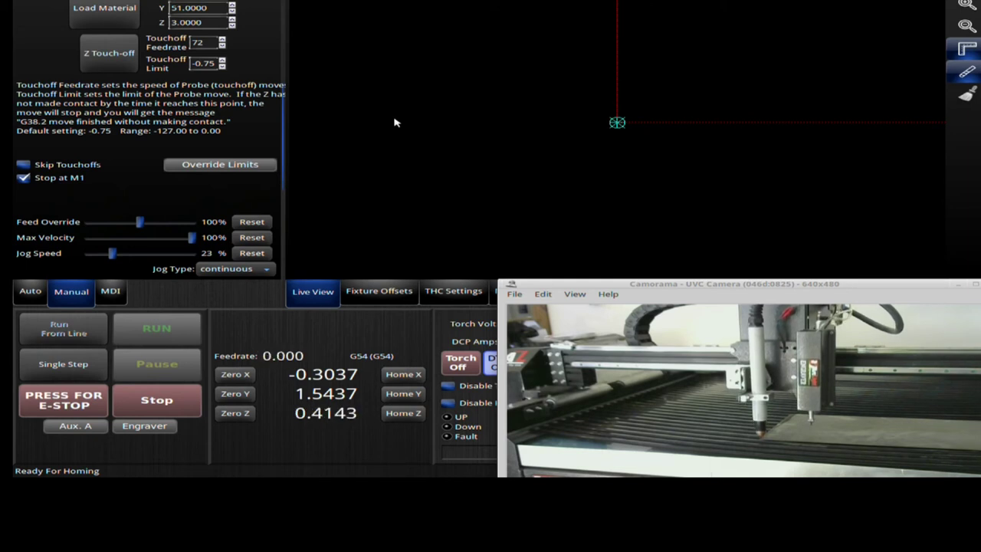
{"action": "key", "text": "Page_Up"}
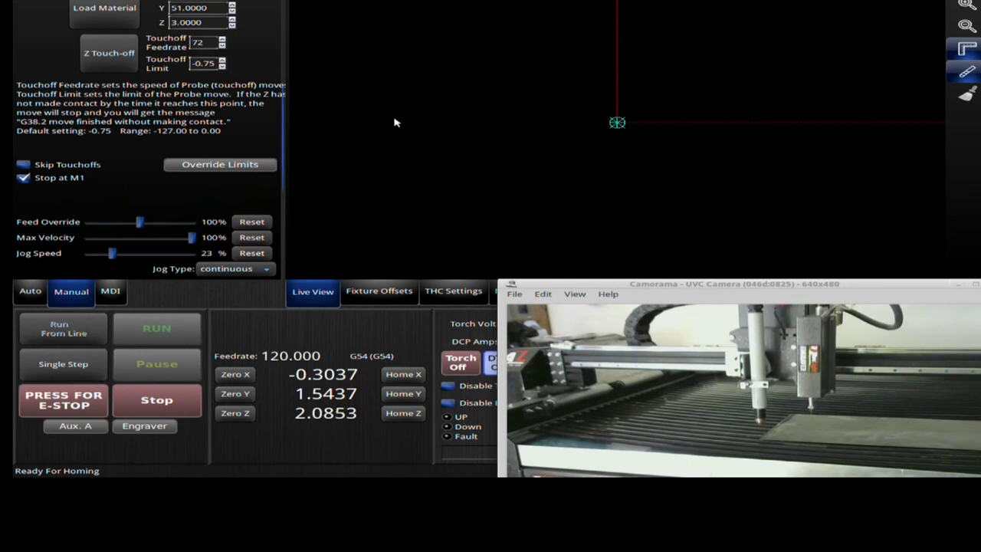
{"action": "key", "text": "Page_Up"}
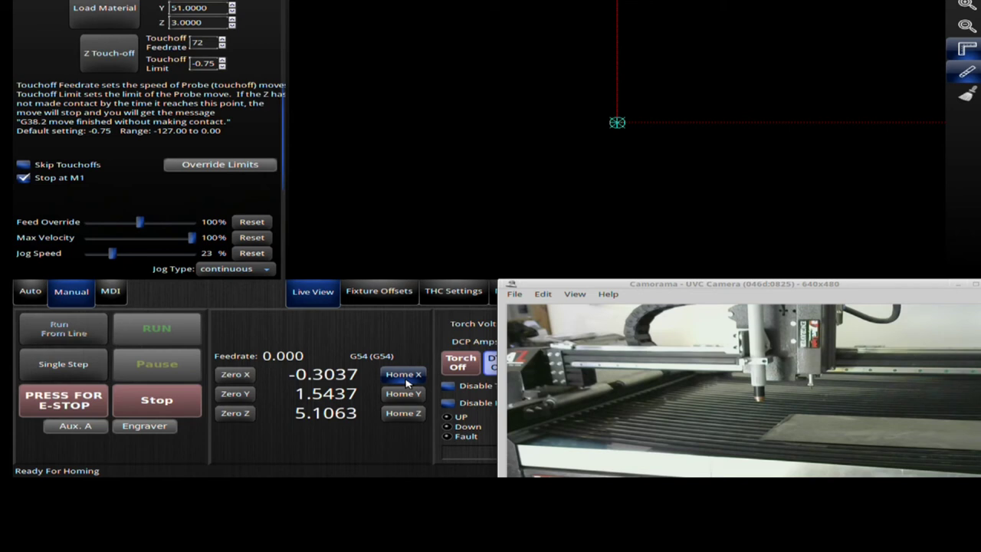
Step: Home X and then Y, sending the gantry to X -24.1200, Y -8.5147
{"action": "left_click", "coordinate": [406, 379]}
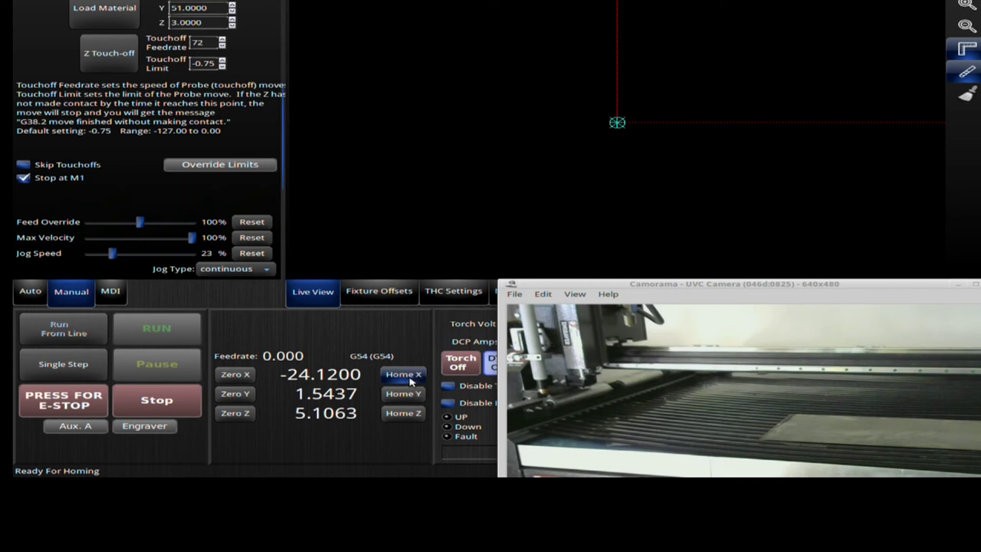
{"action": "left_click", "coordinate": [411, 395]}
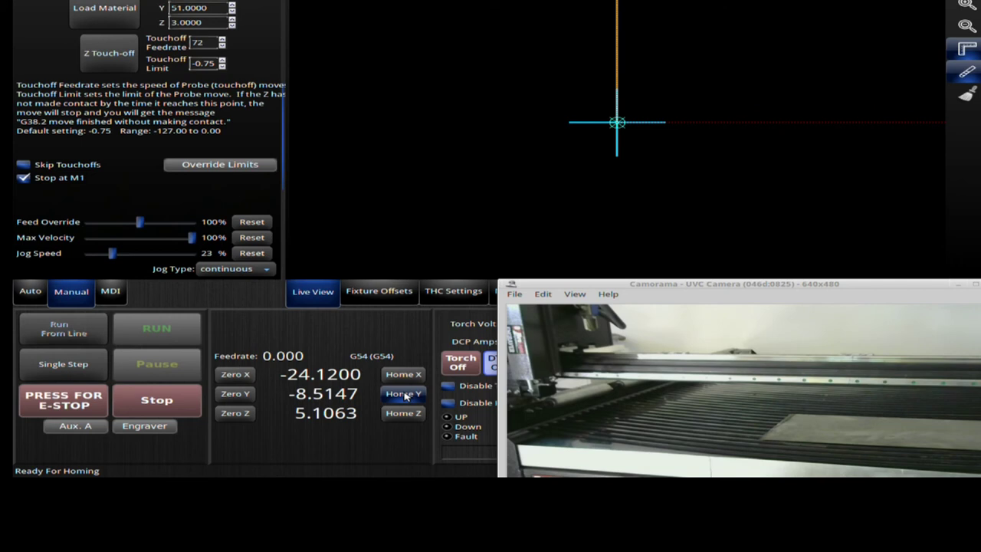
Step: Zero the X, Y and Z axes so all three read 0.0000
{"action": "left_click", "coordinate": [247, 376]}
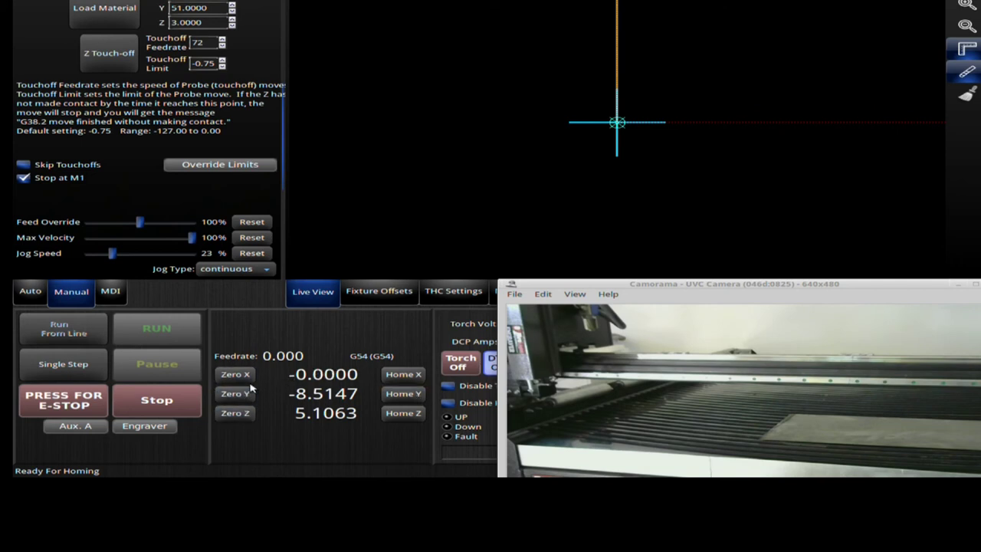
{"action": "left_click", "coordinate": [244, 394]}
{"action": "left_click", "coordinate": [243, 415]}
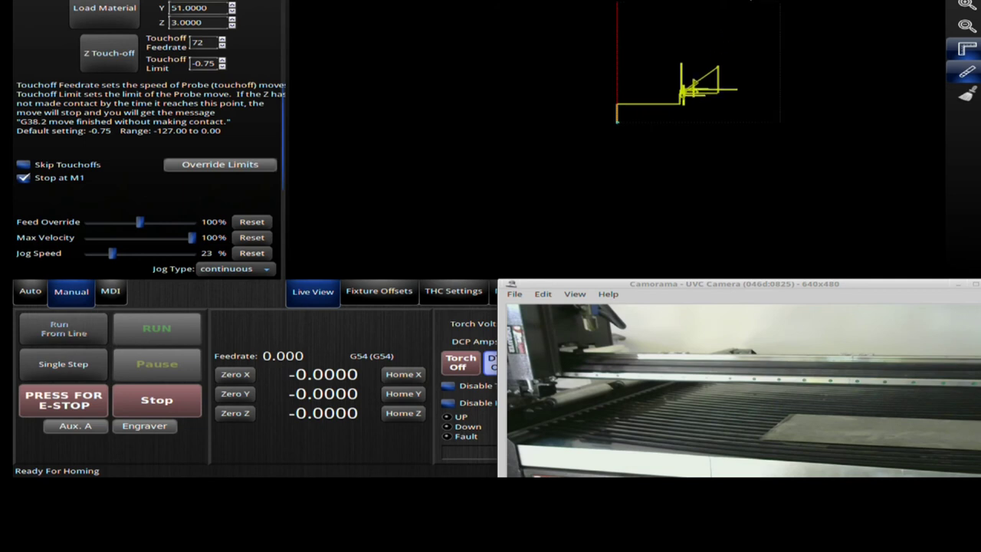
Step: Inspect the toolpath in the Live View, then clear the yellow trail from the plot
{"action": "scroll", "coordinate": [744, 50], "scroll_direction": "down", "scroll_amount": 2}
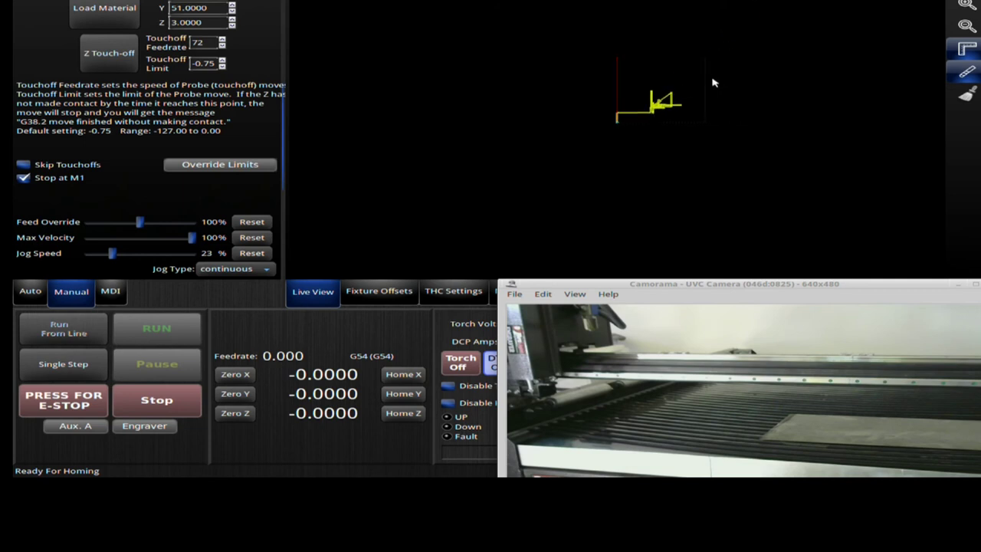
{"action": "scroll", "coordinate": [734, 48], "scroll_direction": "up", "scroll_amount": 2}
{"action": "scroll", "coordinate": [764, 56], "scroll_direction": "down", "scroll_amount": 1}
{"action": "left_click_drag", "start_coordinate": [764, 55], "coordinate": [633, 128]}
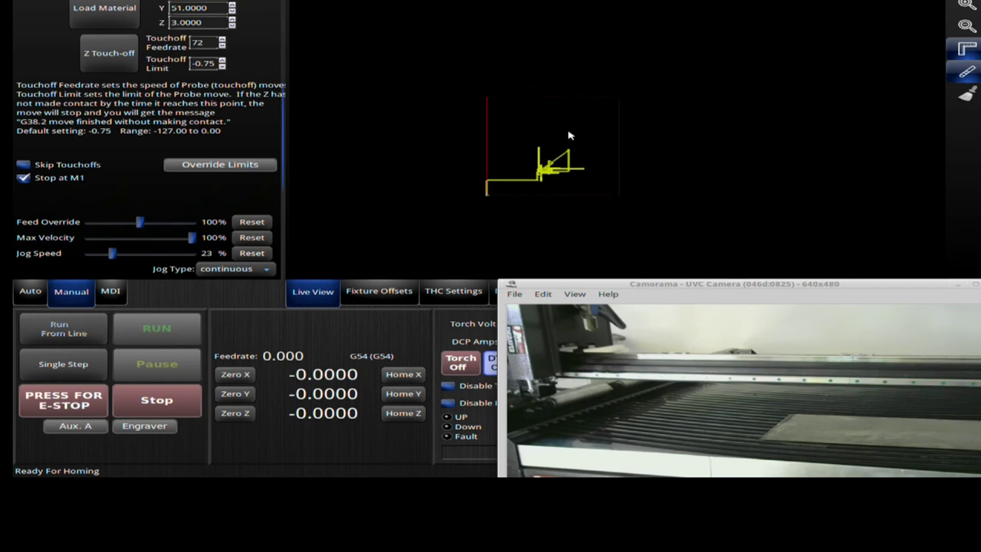
{"action": "scroll", "coordinate": [547, 126], "scroll_direction": "down", "scroll_amount": 2}
{"action": "scroll", "coordinate": [510, 161], "scroll_direction": "up", "scroll_amount": 3}
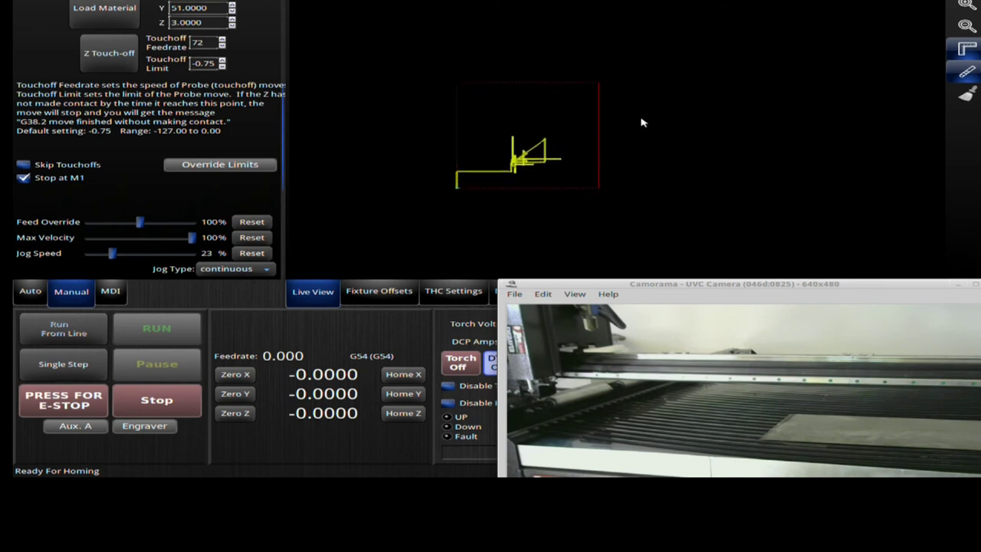
{"action": "scroll", "coordinate": [513, 146], "scroll_direction": "down", "scroll_amount": 1}
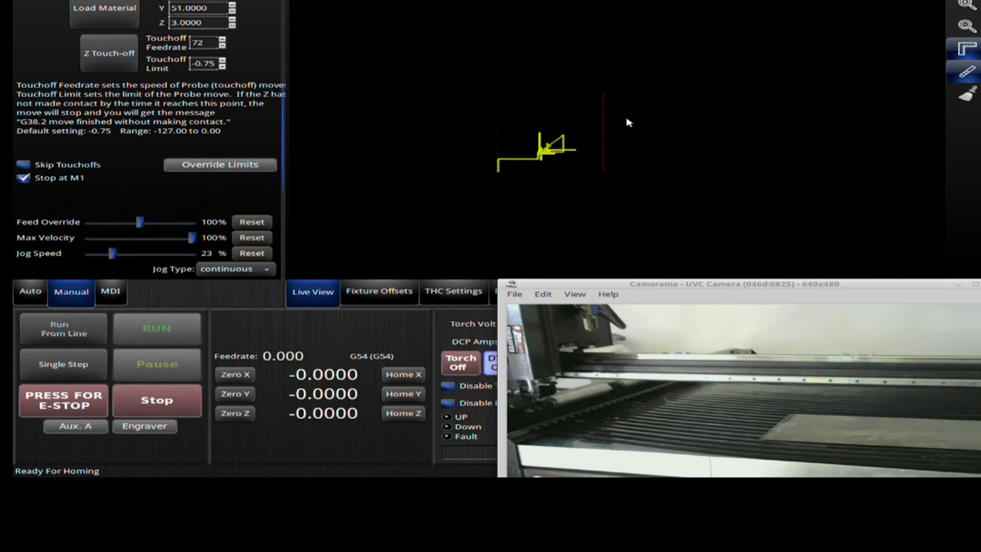
{"action": "left_click", "coordinate": [969, 94]}
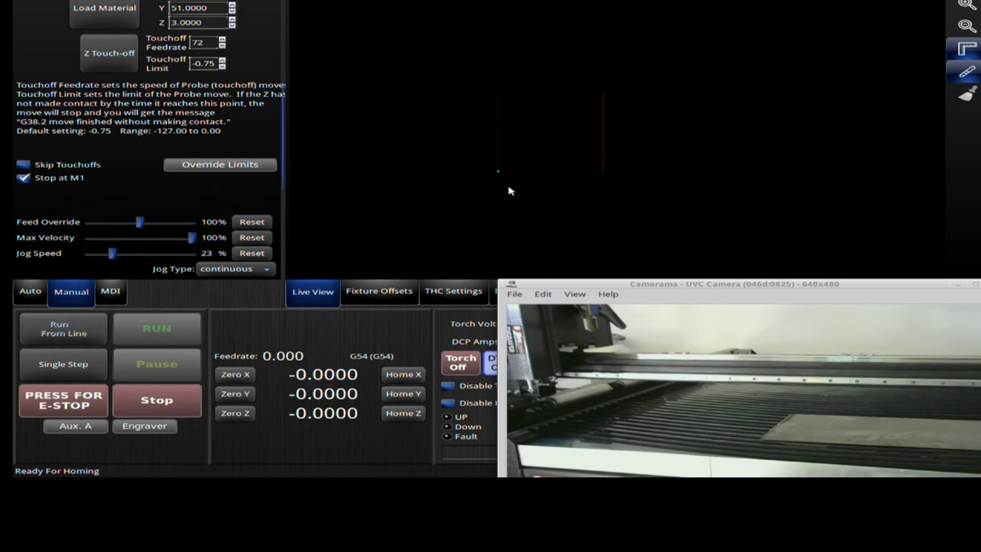
Step: Zoom and pan the Live View to center the torch crosshair at part zero
{"action": "scroll", "coordinate": [554, 161], "scroll_direction": "up", "scroll_amount": 4}
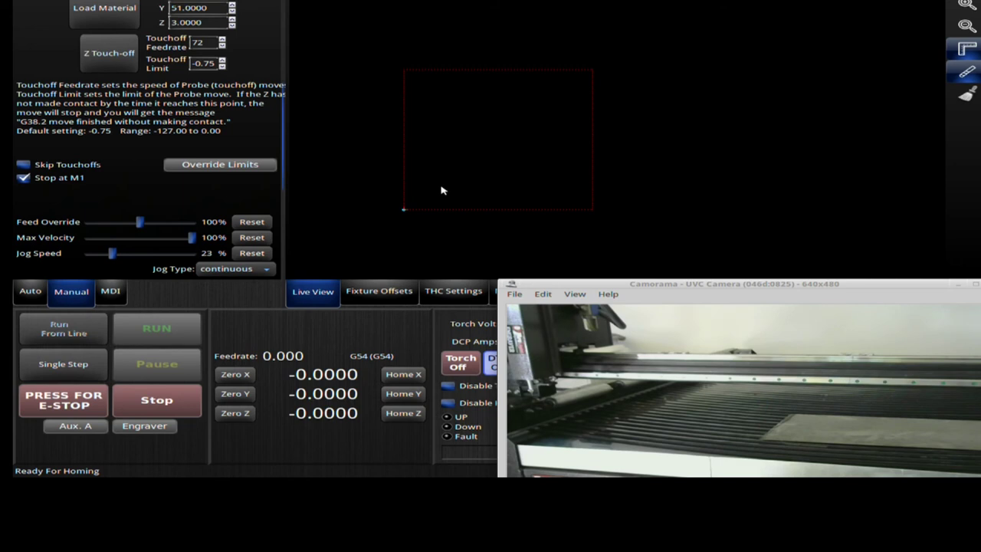
{"action": "scroll", "coordinate": [384, 230], "scroll_direction": "up", "scroll_amount": 2}
{"action": "scroll", "coordinate": [674, 142], "scroll_direction": "up", "scroll_amount": 2}
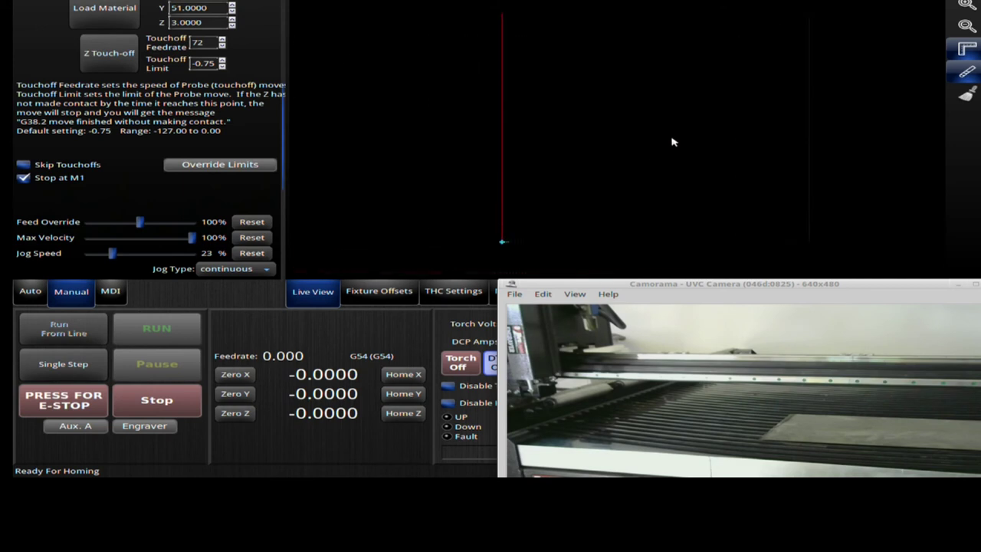
{"action": "left_click_drag", "start_coordinate": [673, 141], "coordinate": [707, 77]}
{"action": "mouse_move", "coordinate": [563, 179]}
{"action": "left_mouse_down"}
{"action": "mouse_move", "coordinate": [489, 221]}
{"action": "mouse_move", "coordinate": [571, 90]}
{"action": "mouse_move", "coordinate": [536, 113]}
{"action": "mouse_move", "coordinate": [434, 61]}
{"action": "mouse_move", "coordinate": [515, 107]}
{"action": "mouse_move", "coordinate": [528, 212]}
{"action": "left_mouse_up"}
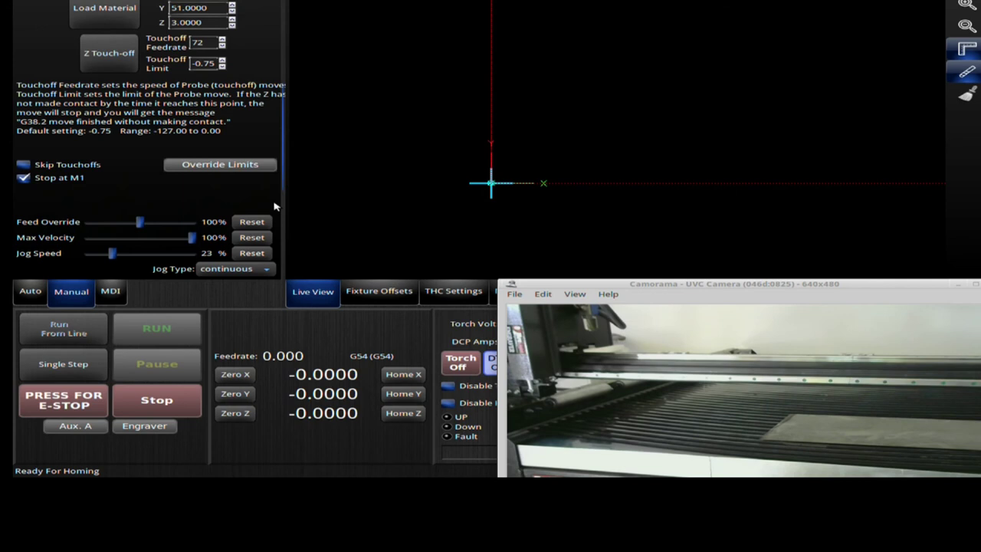
Step: Jog the torch out along +Y and +X, then back along X toward zero
{"action": "key", "text": "Up"}
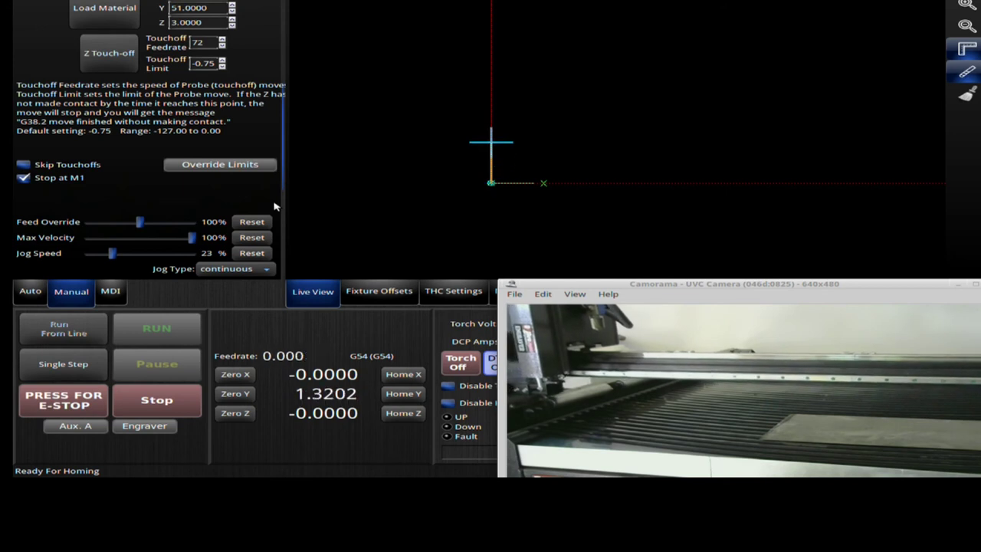
{"action": "key", "text": "Right"}
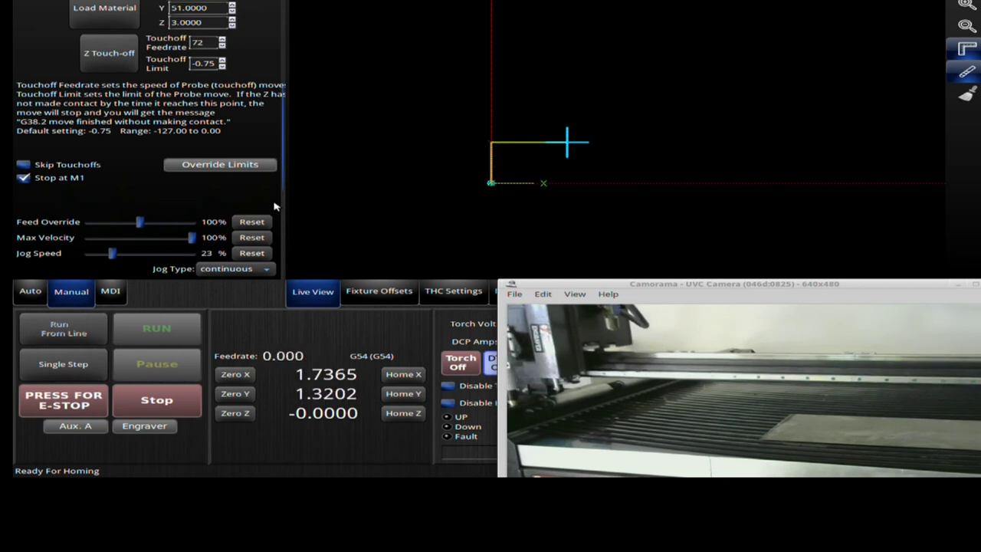
{"action": "key", "text": "Left"}
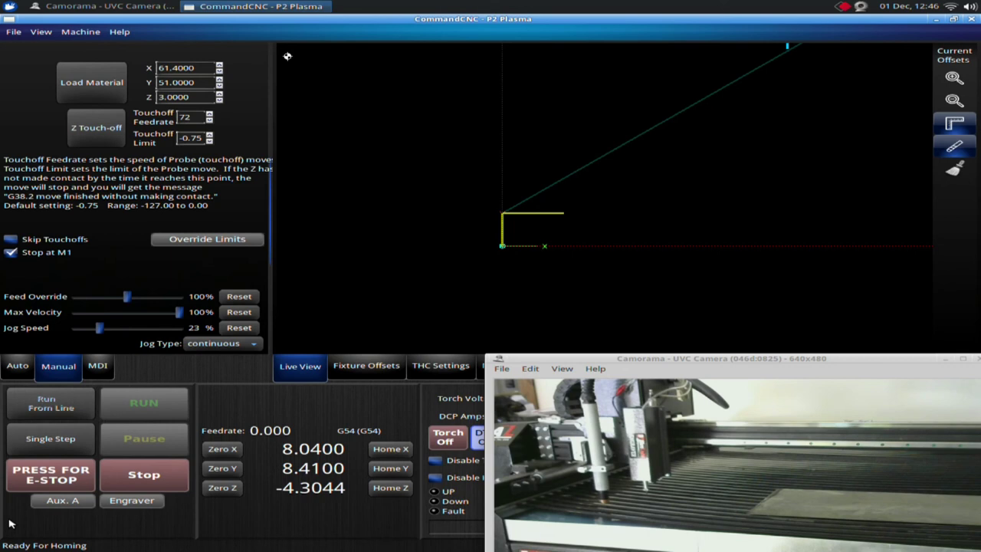
Step: Jog the torch over the plate corner and lower it to X 23.8718, Y 8.3020, Z -4.4198
{"action": "key", "text": "Right"}
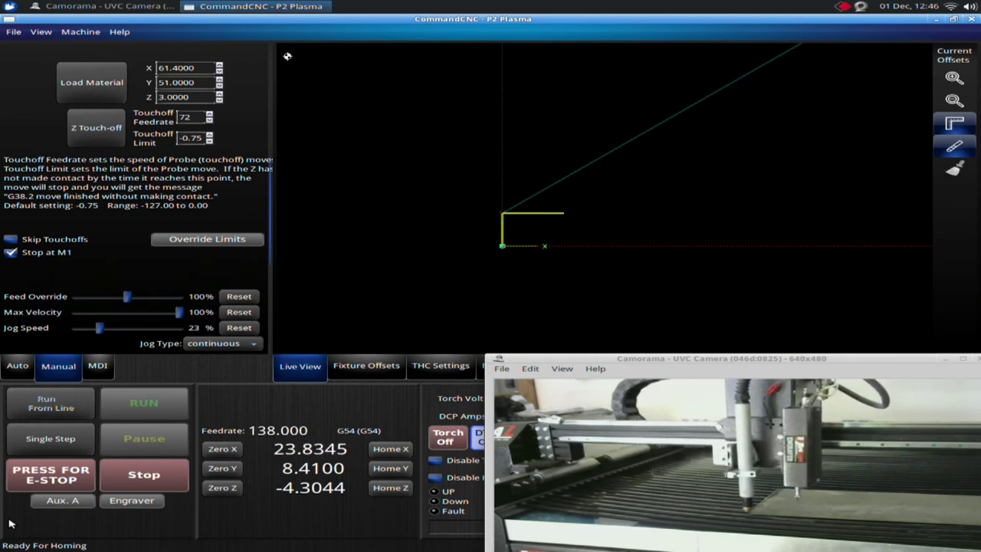
{"action": "key", "text": "Up"}
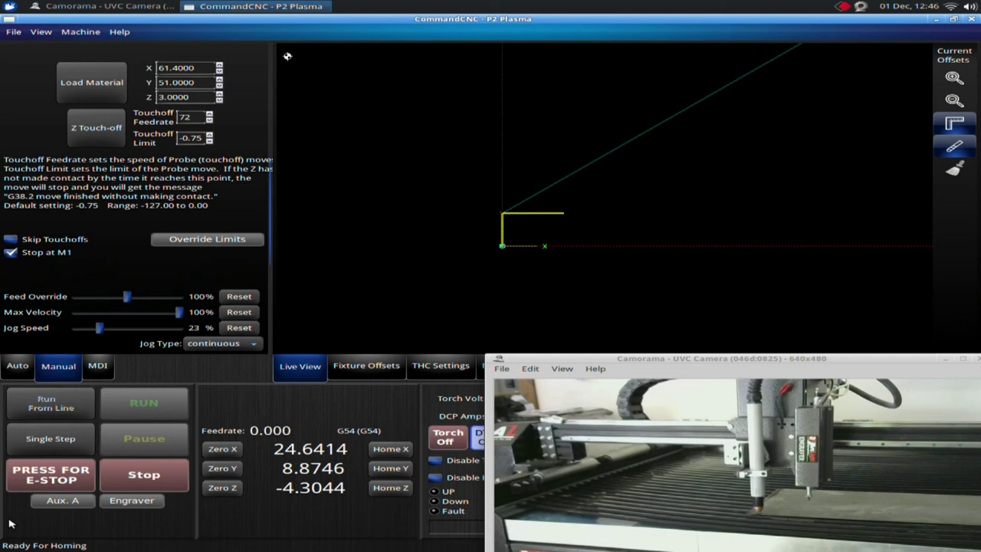
{"action": "key", "text": "Page_Down"}
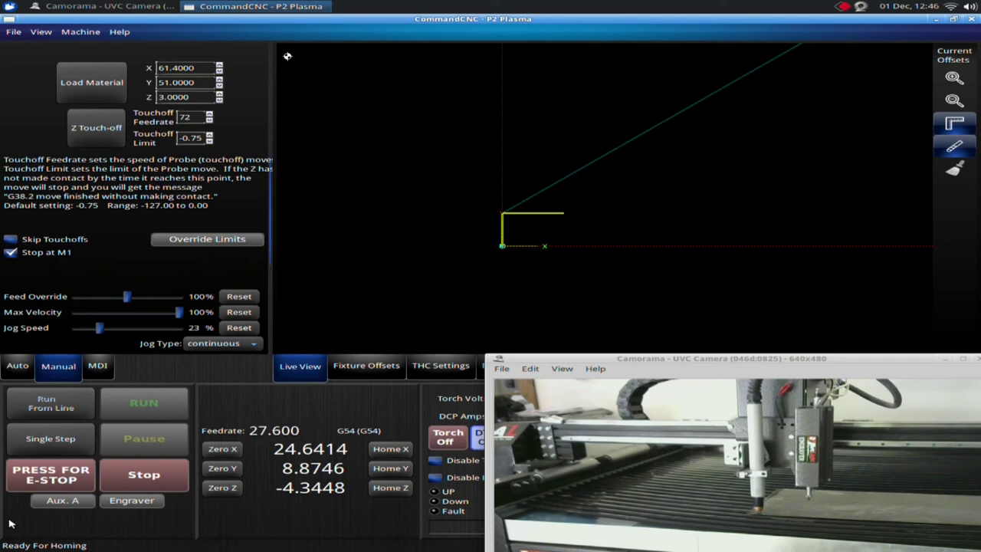
{"action": "key", "text": "Left"}
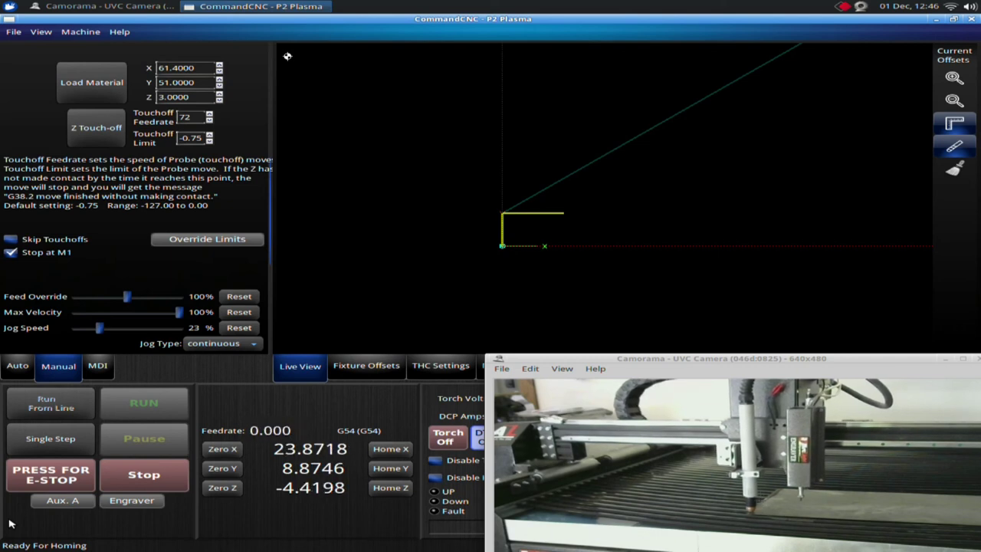
{"action": "key", "text": "Down"}
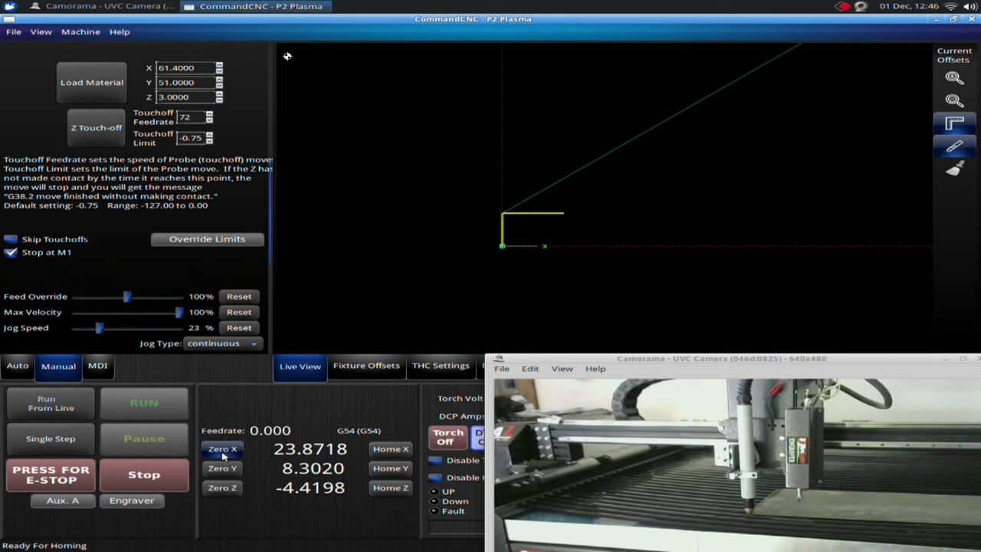
Step: Zero X and Y at the plate corner, then raise the torch slightly
{"action": "left_click", "coordinate": [223, 452]}
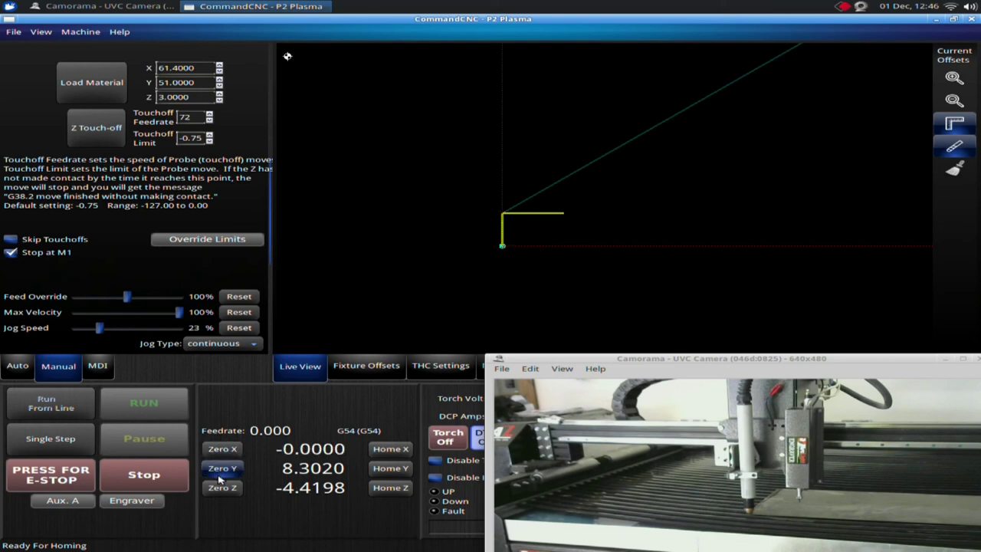
{"action": "left_click", "coordinate": [221, 469]}
{"action": "key", "text": "Page_Up"}
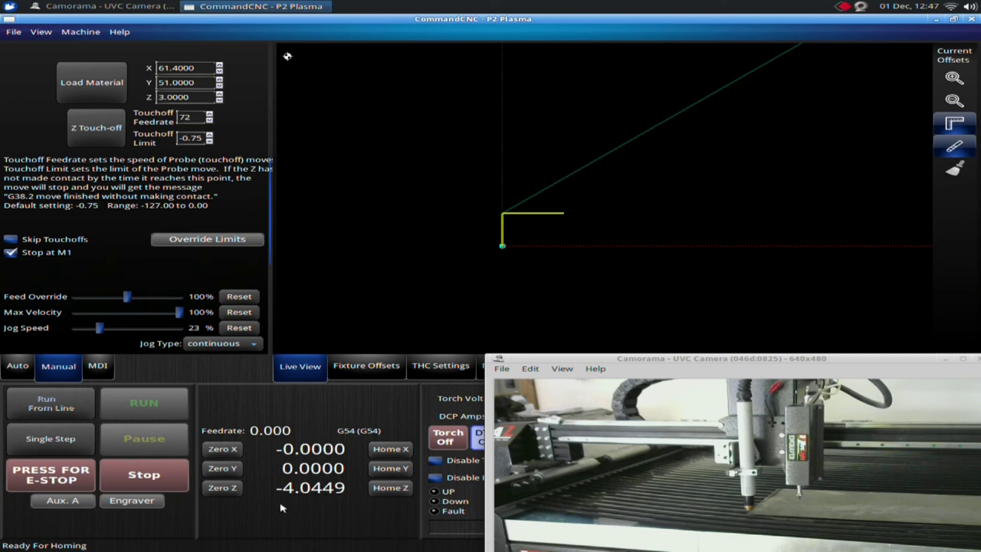
Step: Nudge +X, touch the torch to the plate, zero Z there, and lift it
{"action": "key", "text": "Right"}
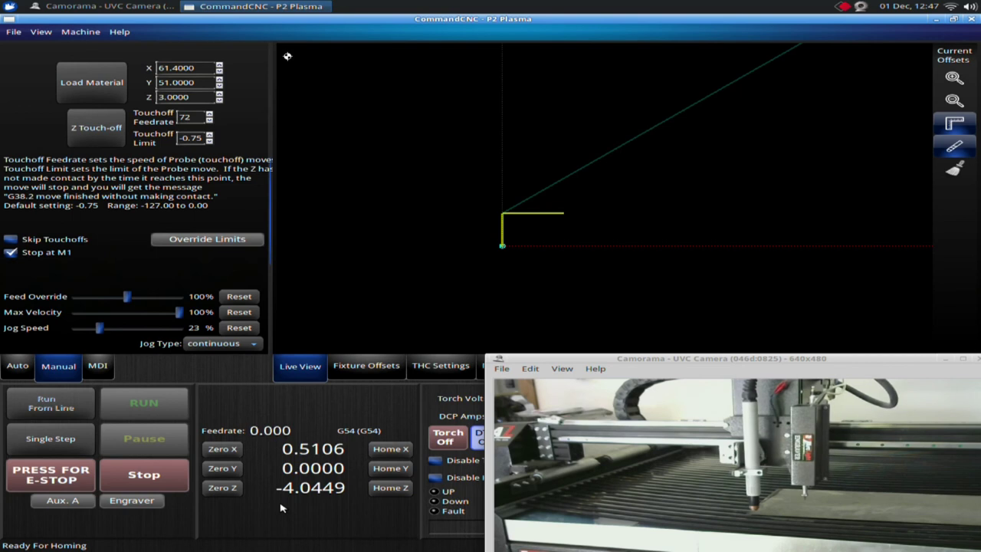
{"action": "key", "text": "Page_Down"}
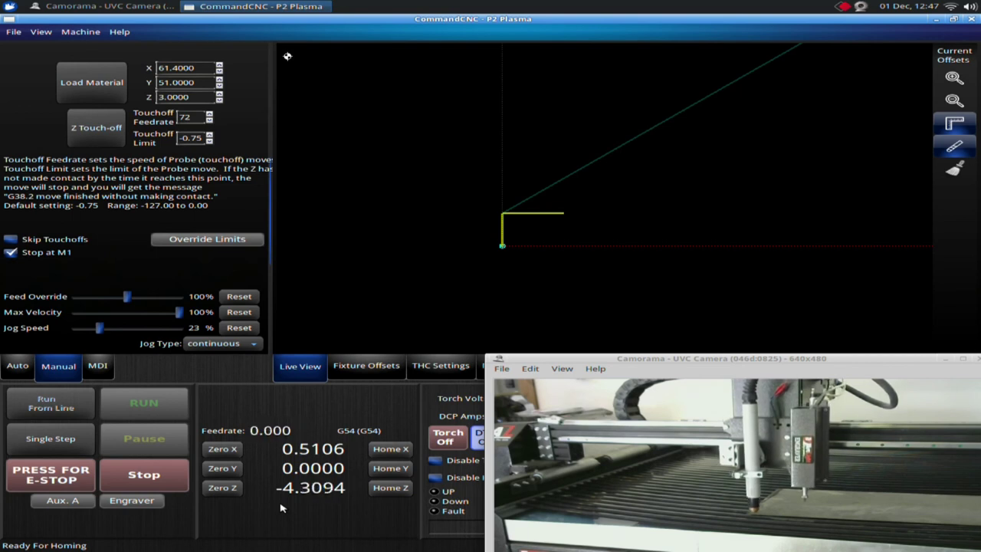
{"action": "left_click", "coordinate": [222, 488]}
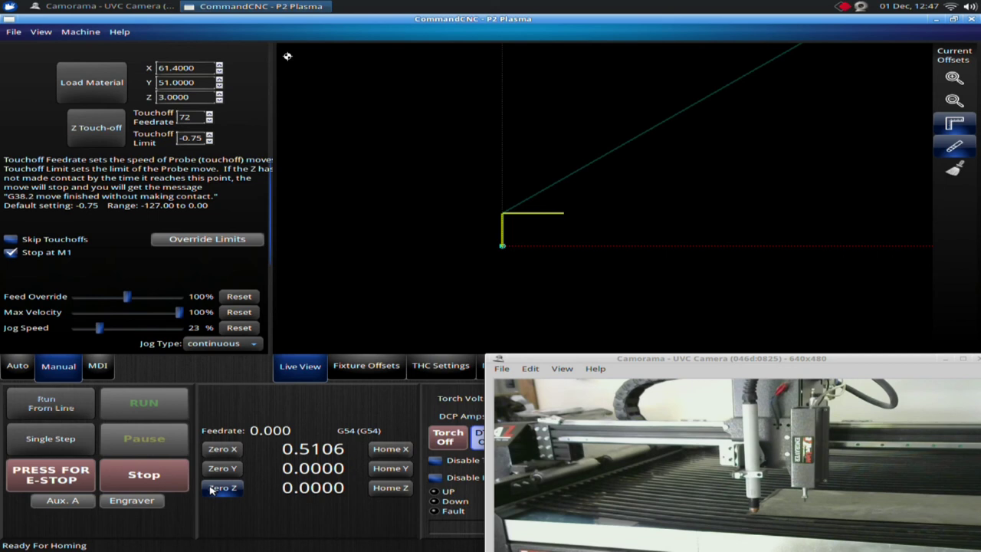
{"action": "key", "text": "Page_Up"}
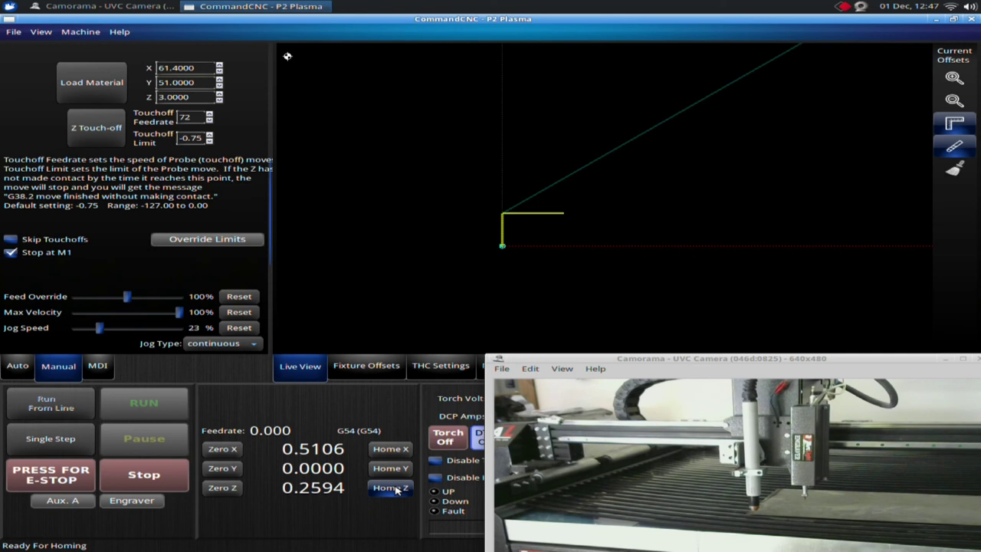
Step: Home the Z axis, zero Z at that height, and lift the torch
{"action": "left_click", "coordinate": [391, 488]}
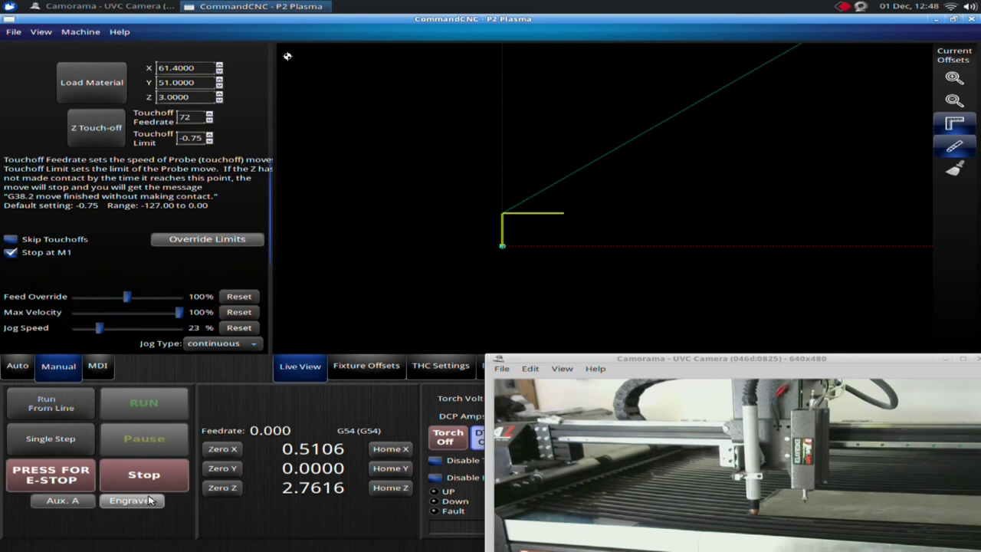
{"action": "left_click", "coordinate": [225, 489]}
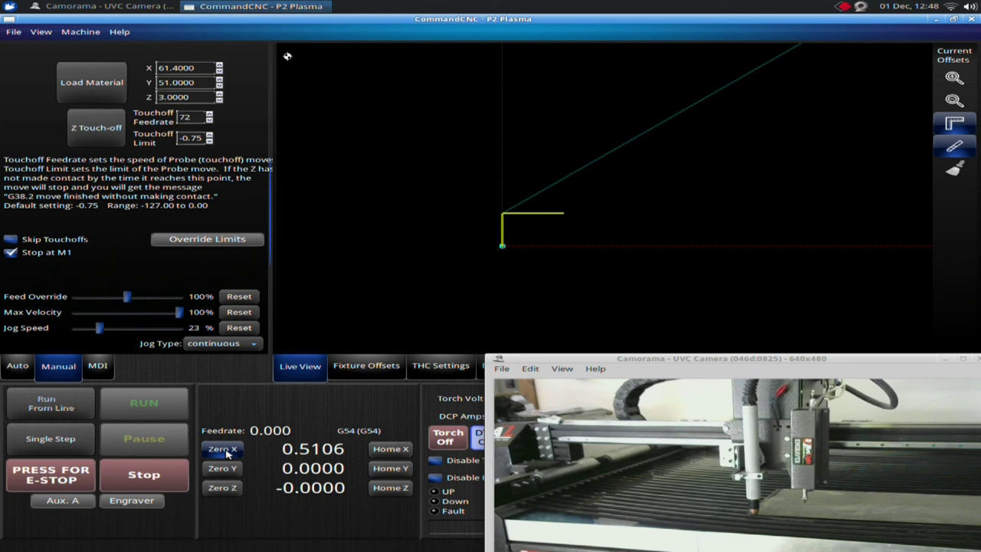
{"action": "key", "text": "Page_Up"}
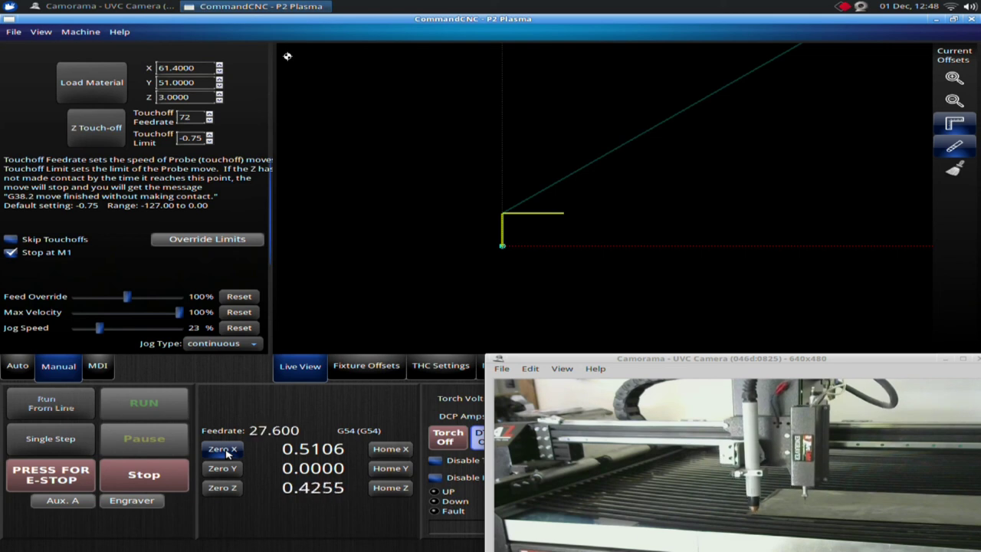
Step: Bring the torch back down at the plate corner and zero X, Y and Z to 0.0000
{"action": "key", "text": "Right"}
{"action": "key", "text": "Up"}
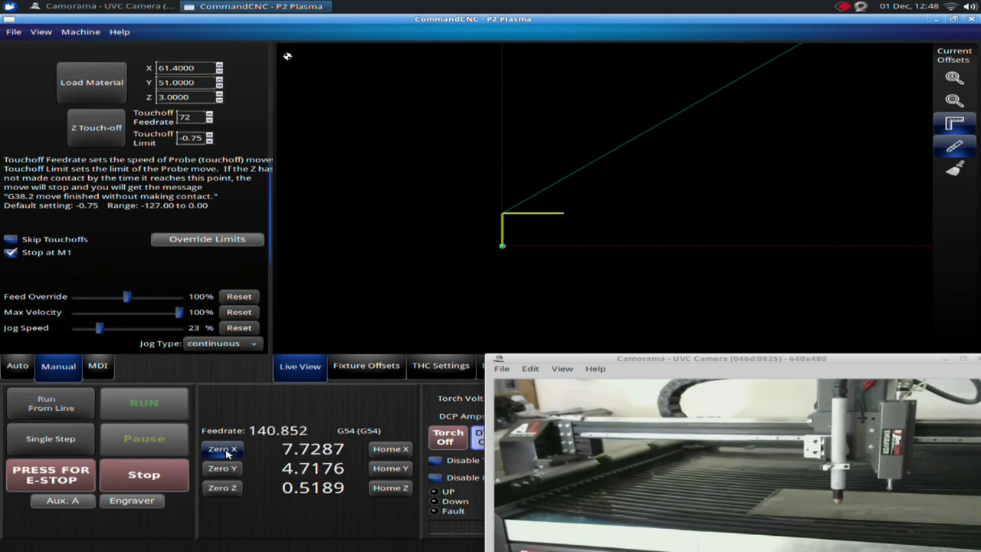
{"action": "key", "text": "Page_Down"}
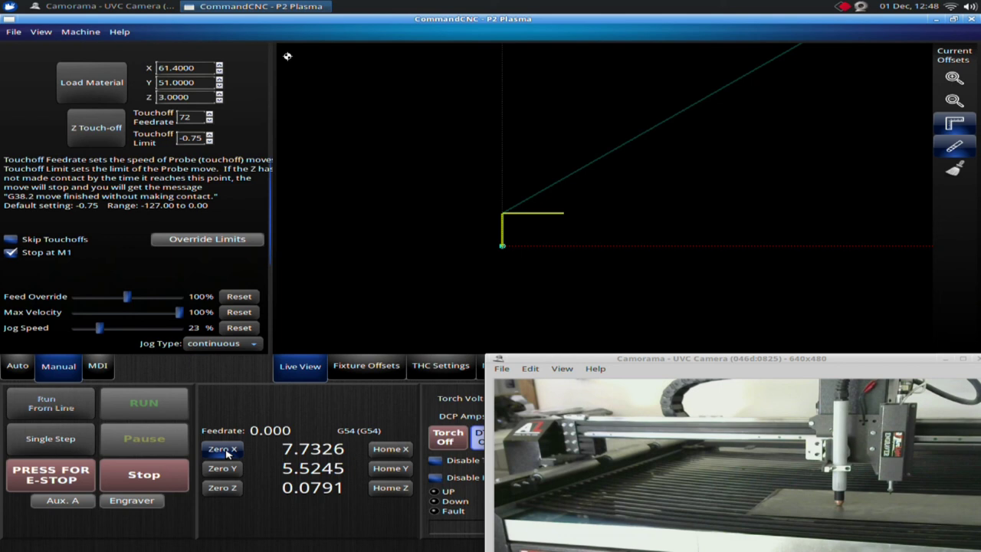
{"action": "left_click", "coordinate": [226, 451]}
{"action": "left_click", "coordinate": [222, 468]}
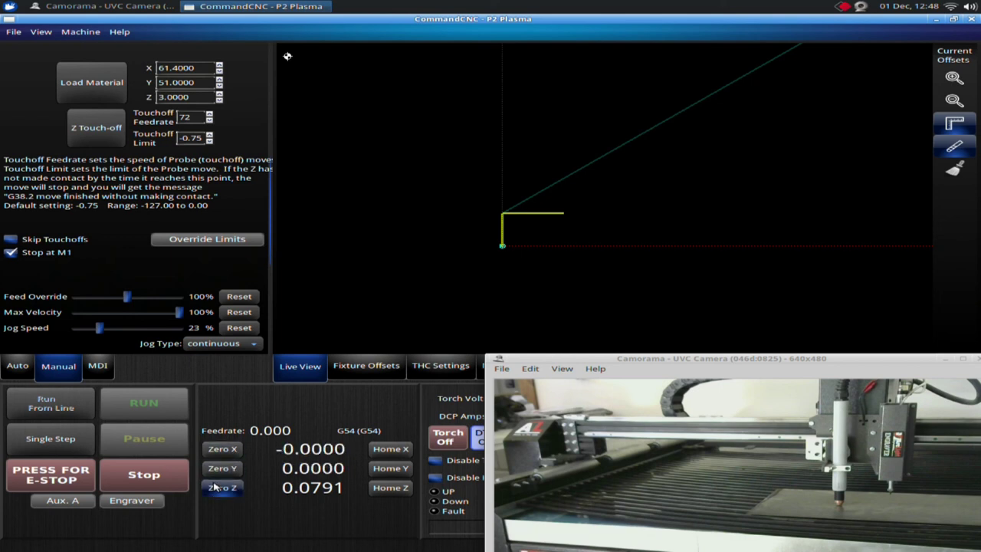
{"action": "left_click", "coordinate": [216, 487]}
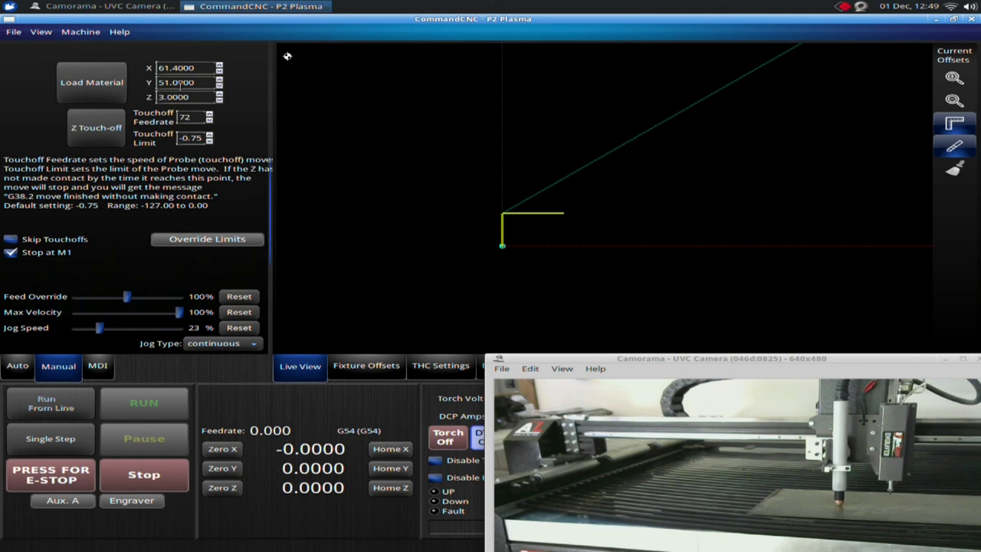
Step: Send the torch to the Load Material position (X 61.4, Y 51.0, Z 3.0)
{"action": "left_click", "coordinate": [80, 82]}
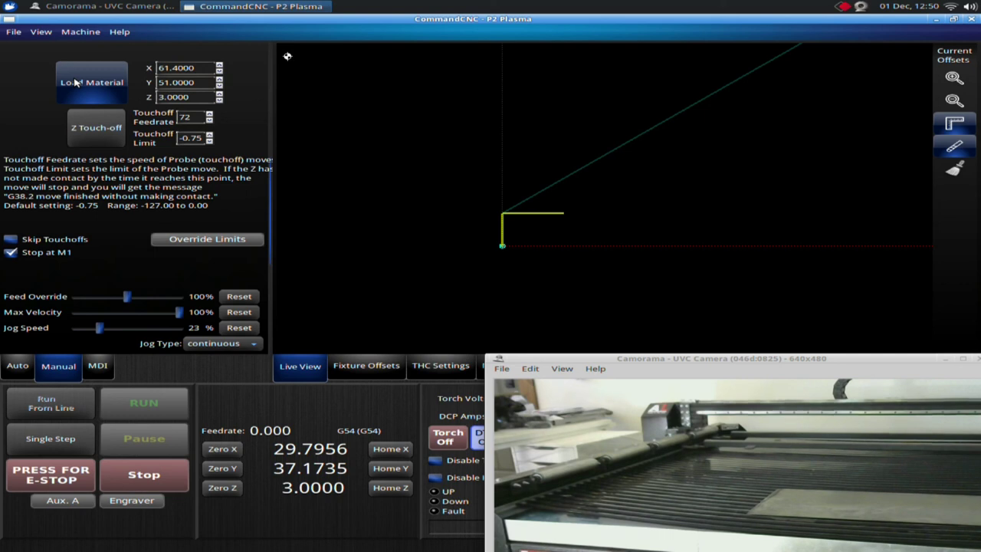
Step: Jog the gantry across the table to X -9.0644, Y 28.7739 at Z 3.0000
{"action": "key", "text": "Left"}
{"action": "key", "text": "Down"}
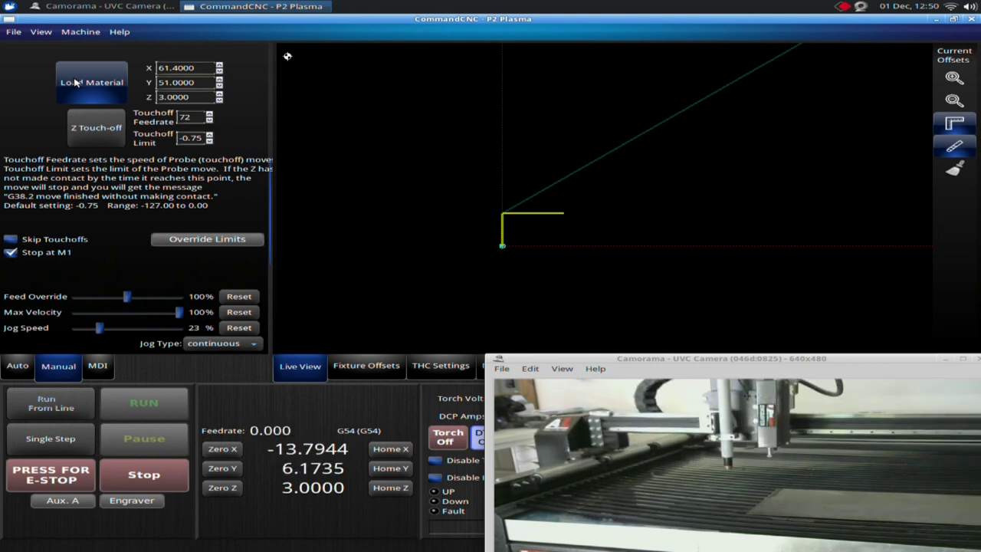
{"action": "key", "text": "Left"}
{"action": "key", "text": "Up"}
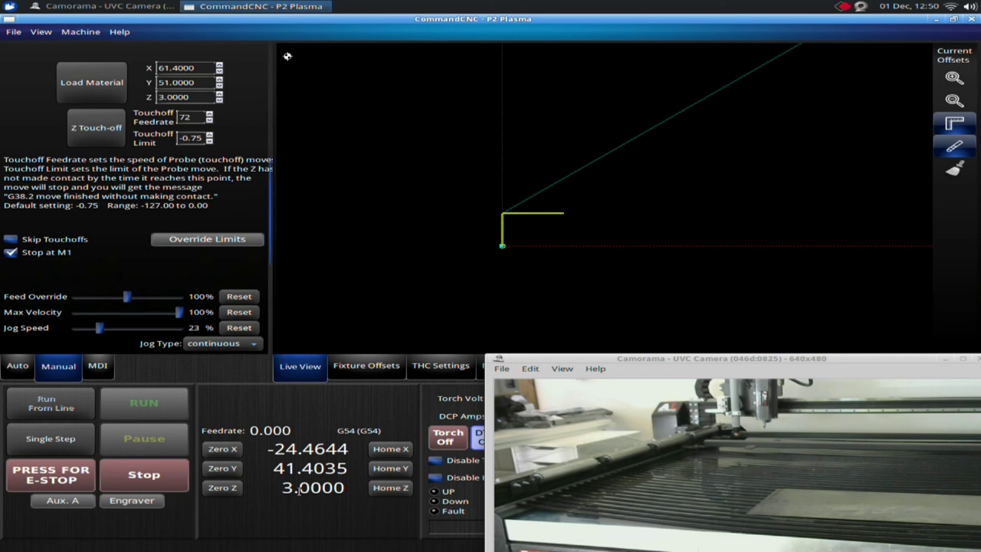
{"action": "key", "text": "Down"}
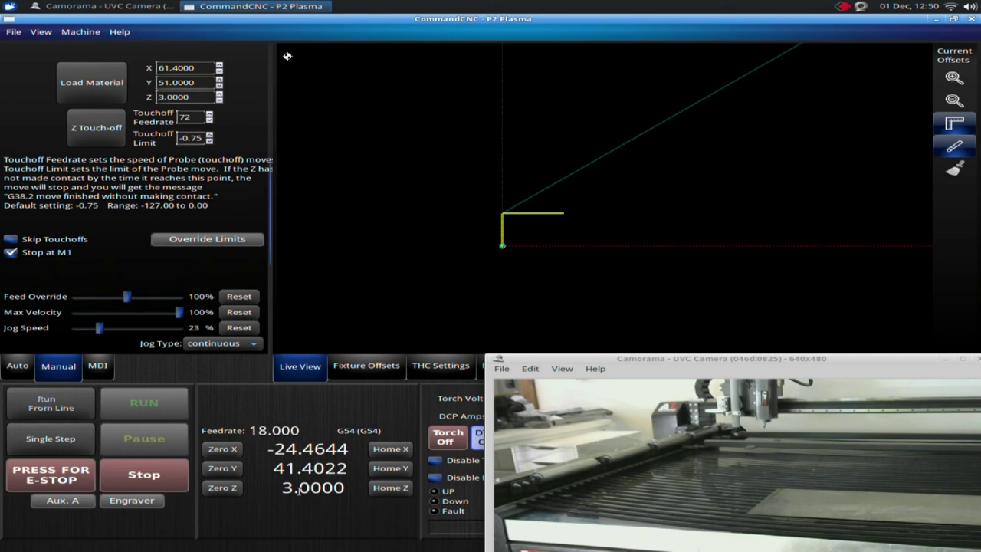
{"action": "key", "text": "Right"}
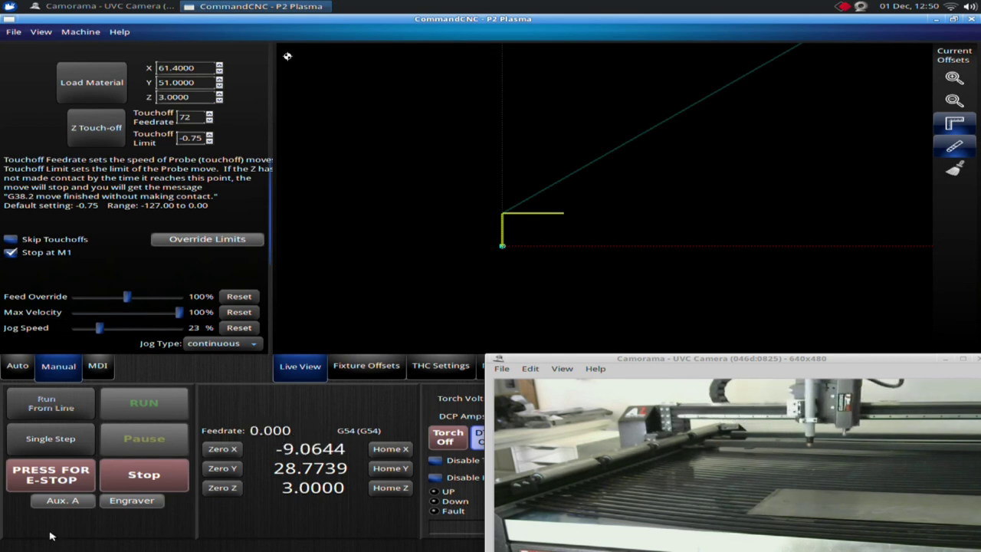
Step: Zero Y and X at the torch's current spot, then send it to Load Material again
{"action": "left_click", "coordinate": [223, 468]}
{"action": "left_click", "coordinate": [226, 452]}
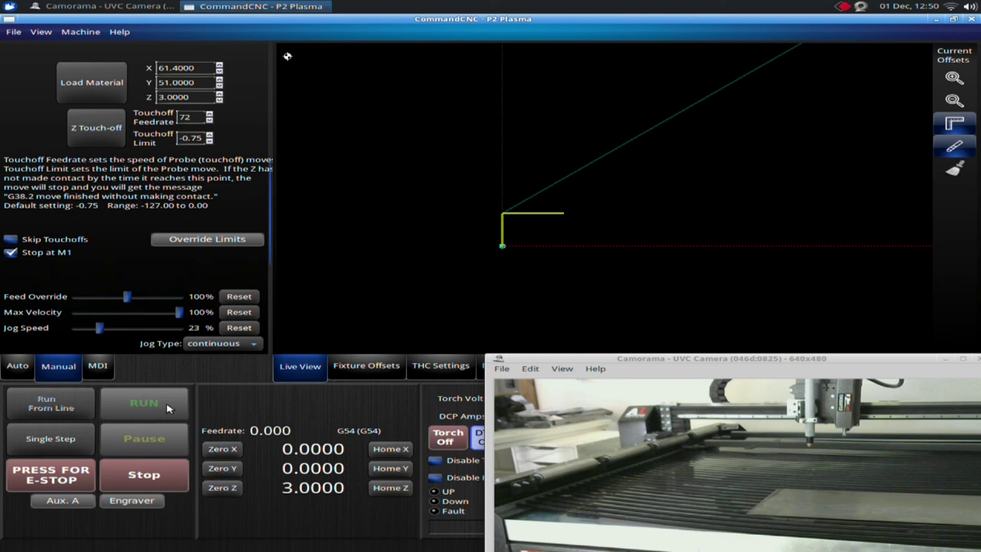
{"action": "left_click", "coordinate": [87, 80]}
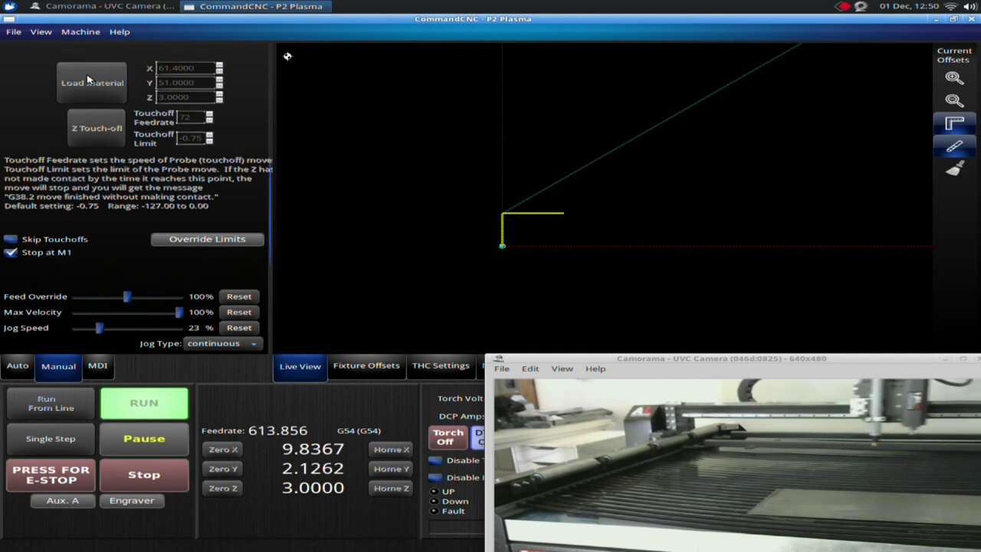